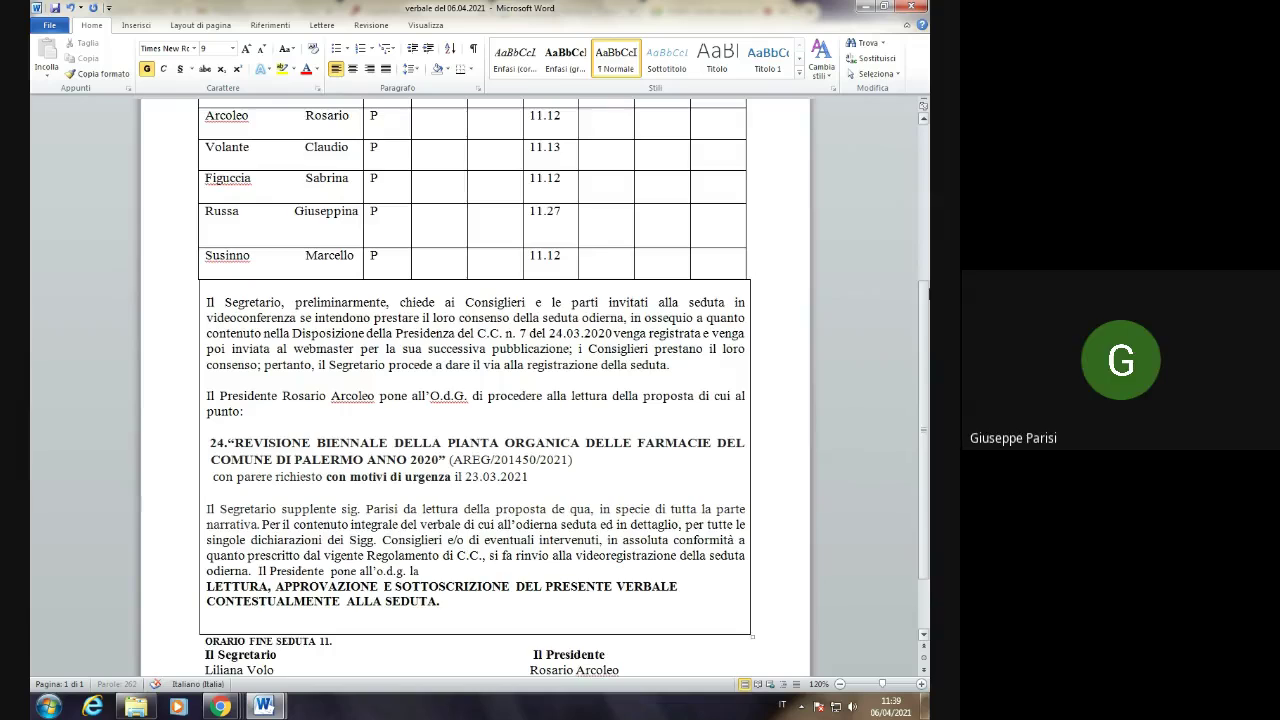
- Set ORARIO FINE SEDUTA, the session end time, to 11.45
scroll(926, 355, "down", 2)
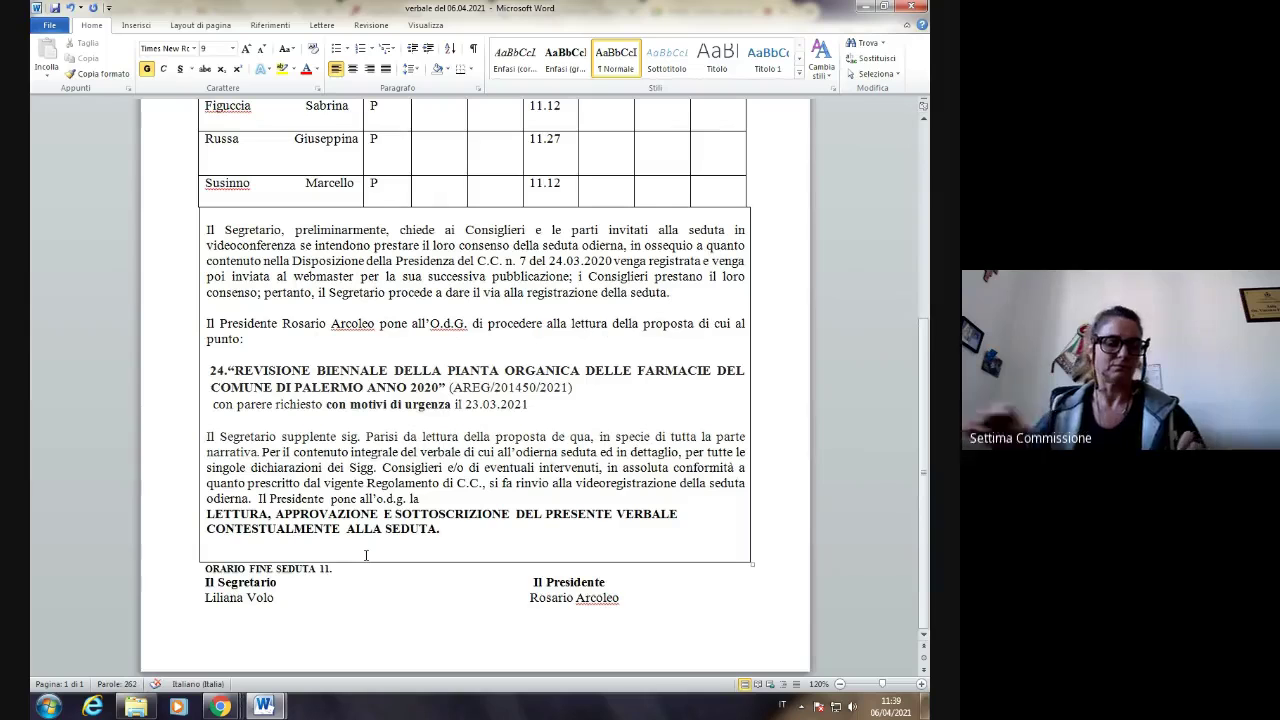
type("45")
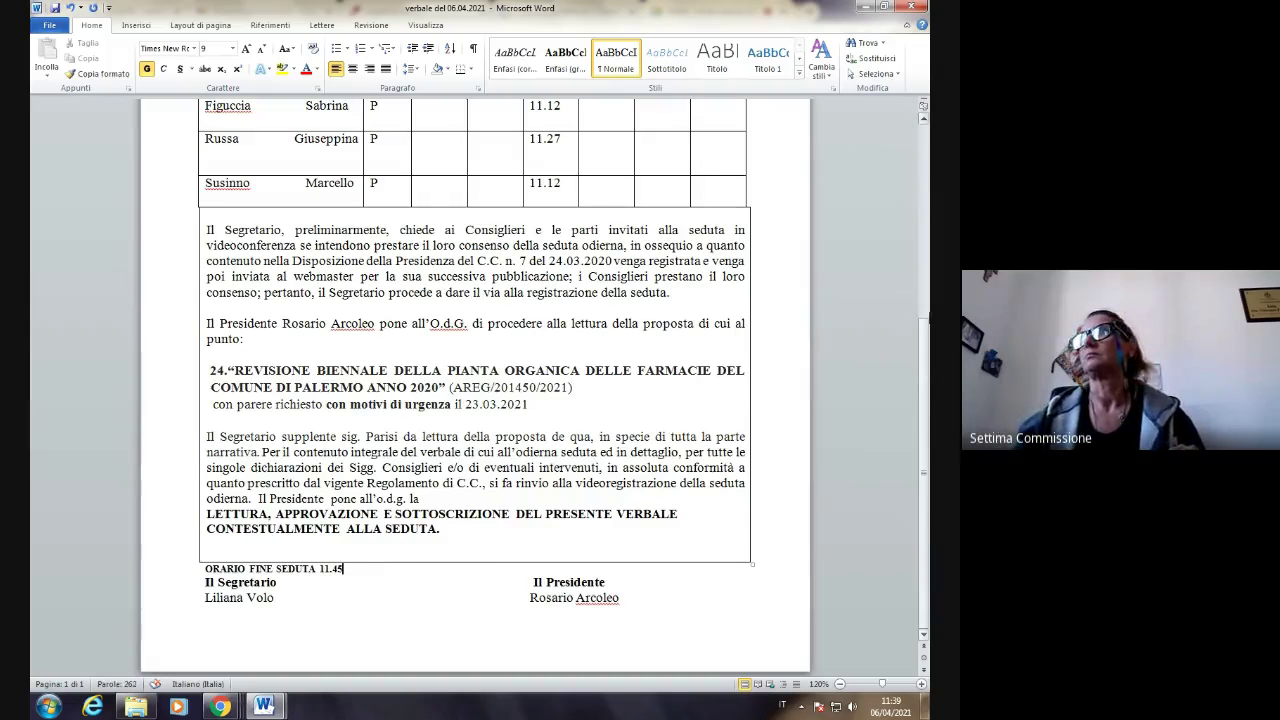
left_click_drag(925, 362, 925, 152)
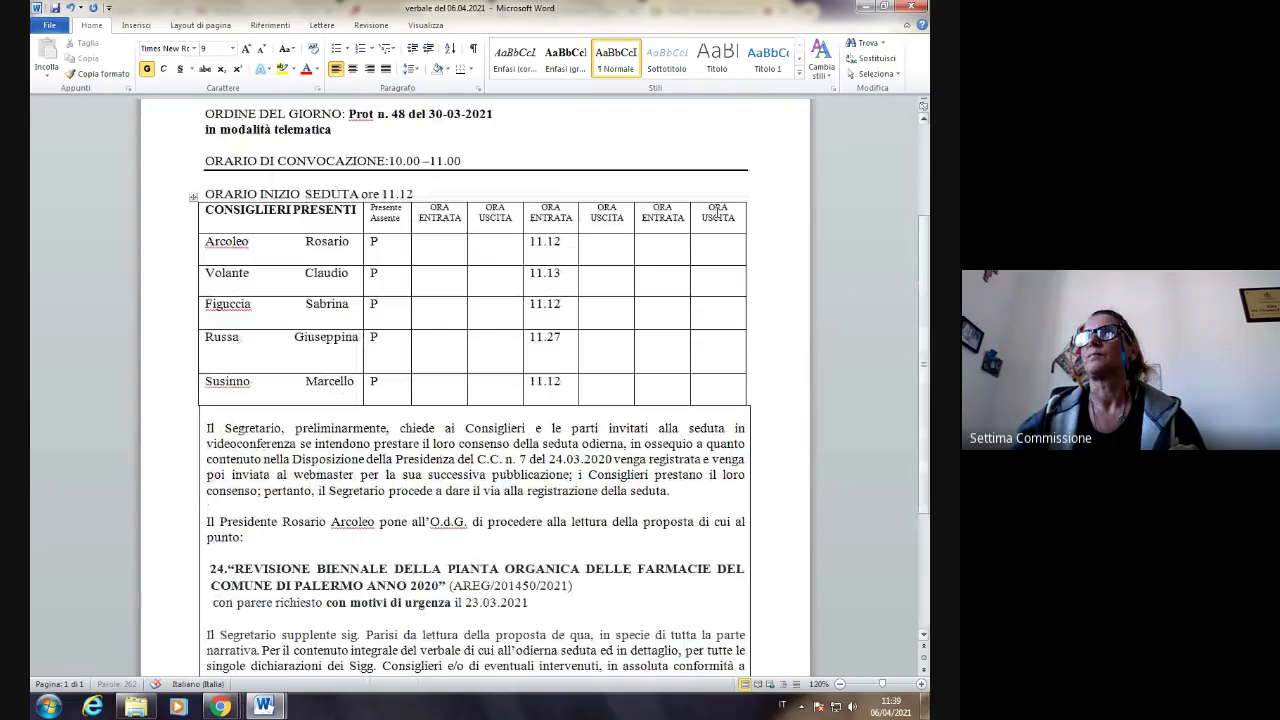
- Fill the ORA USCITA column: 11.40 for the second councillor, 11.45 for the rest
left_click(604, 246)
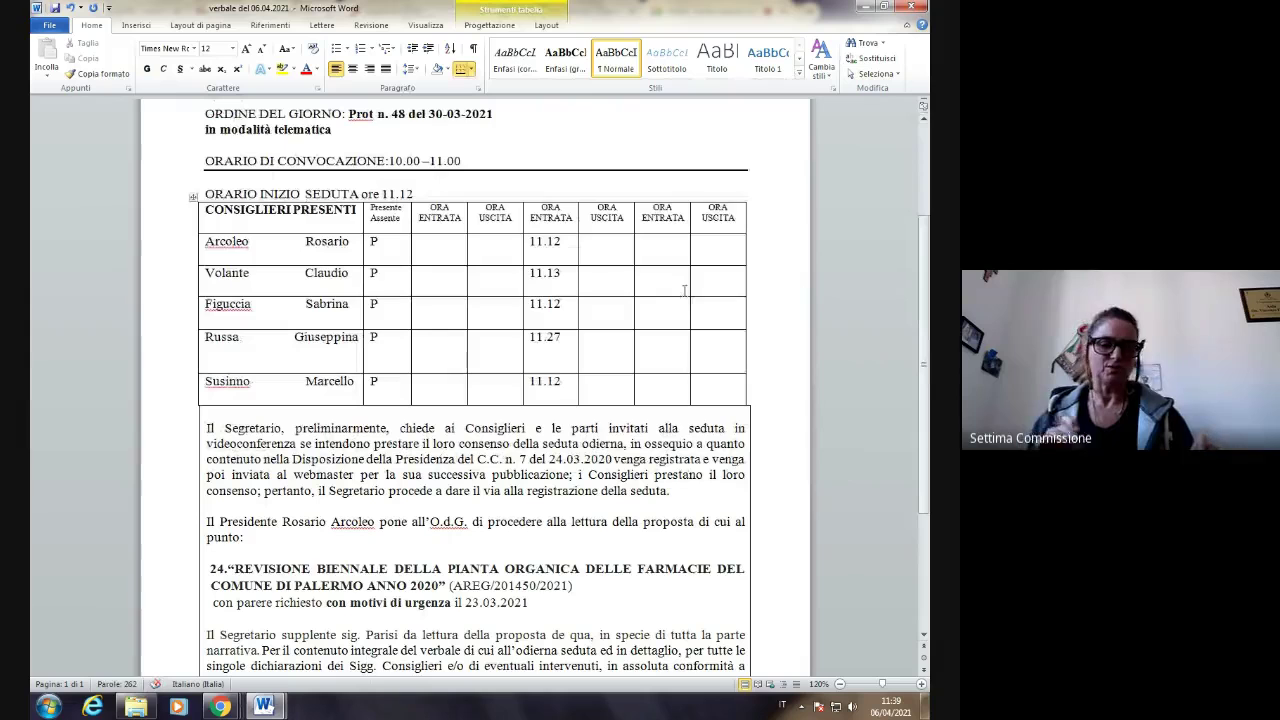
type("11")
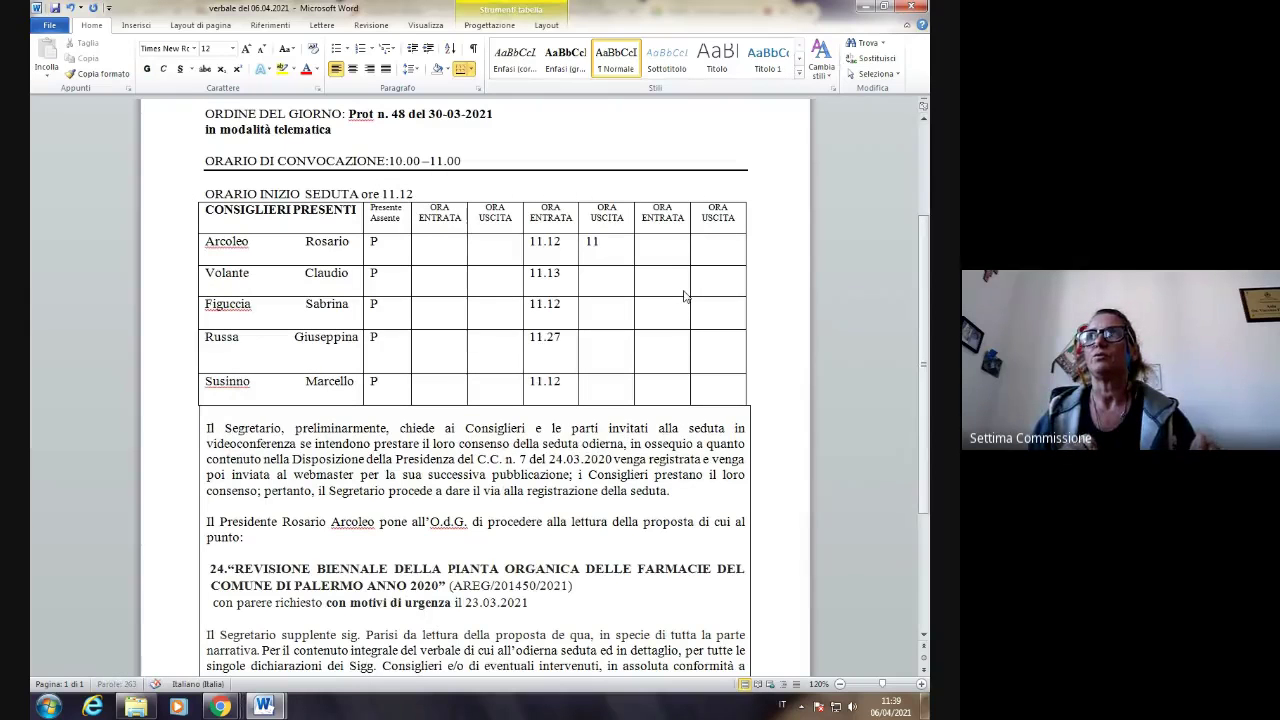
type(".45")
key("Down")
type("11.")
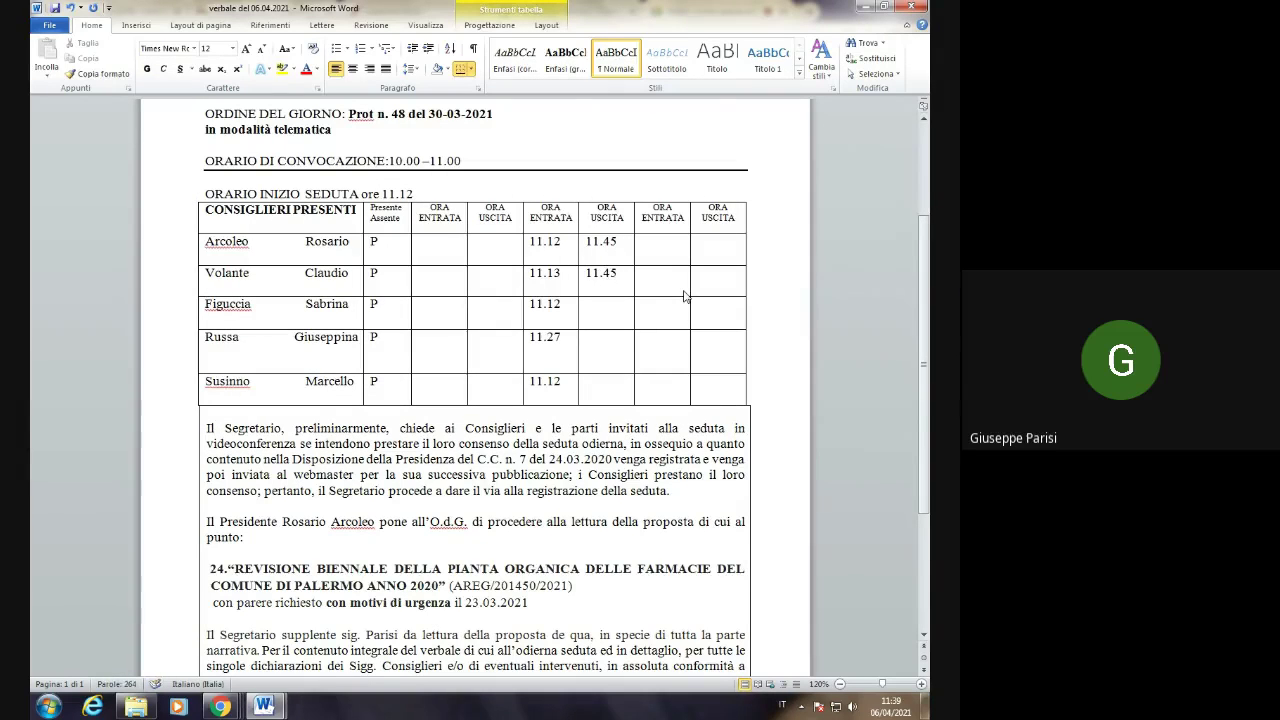
key("Down")
type("11")
key("Up")
key("BackSpace")
type("0")
key("Down")
key("Down")
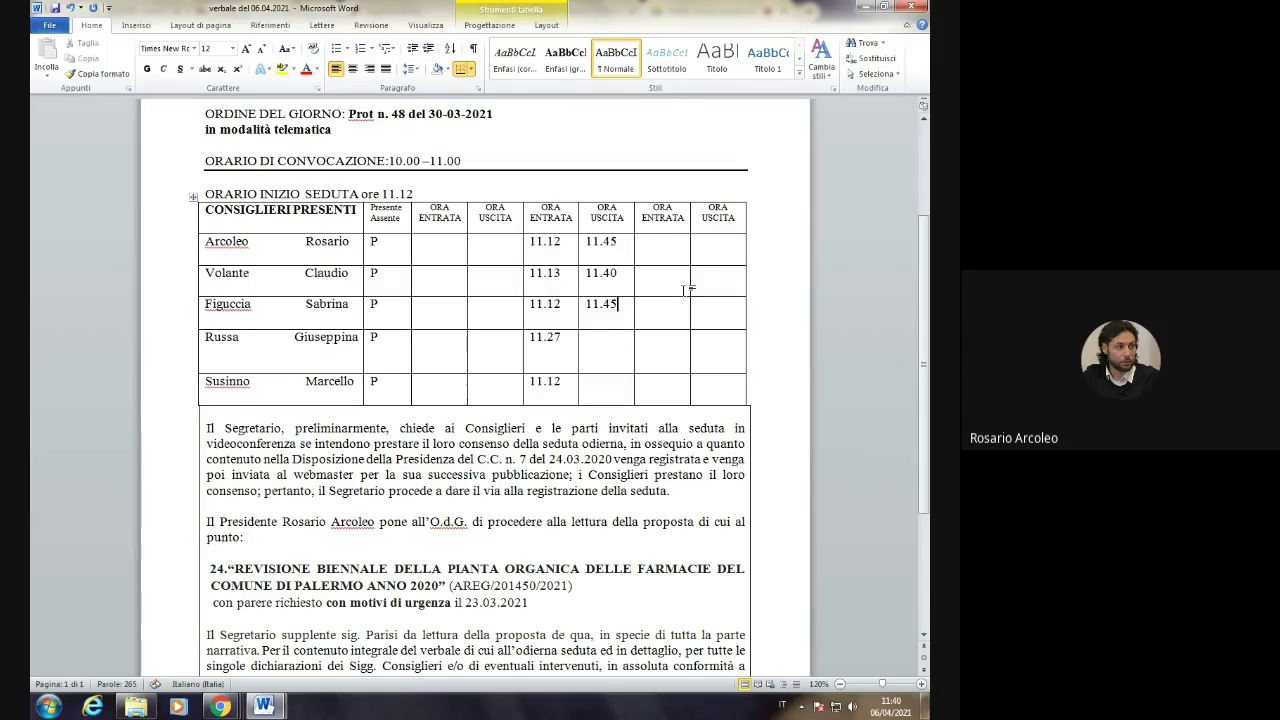
type("11.4")
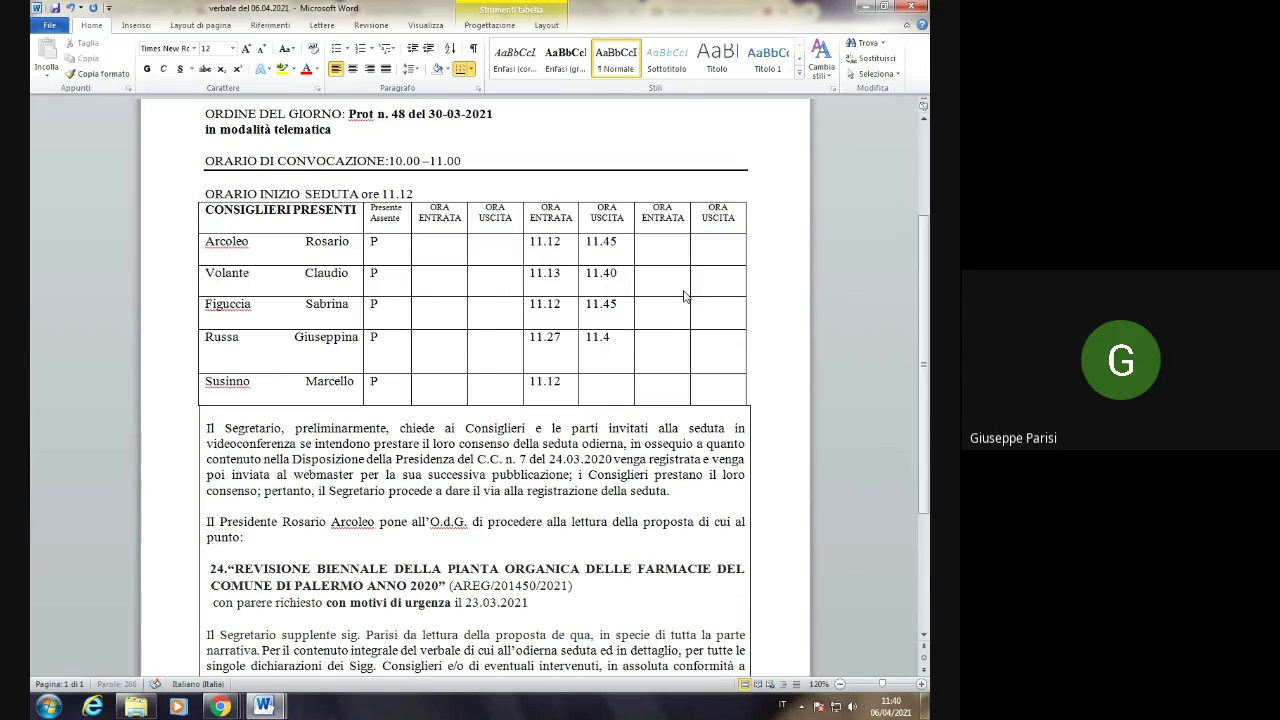
type("5")
key("Down")
type("11.45")
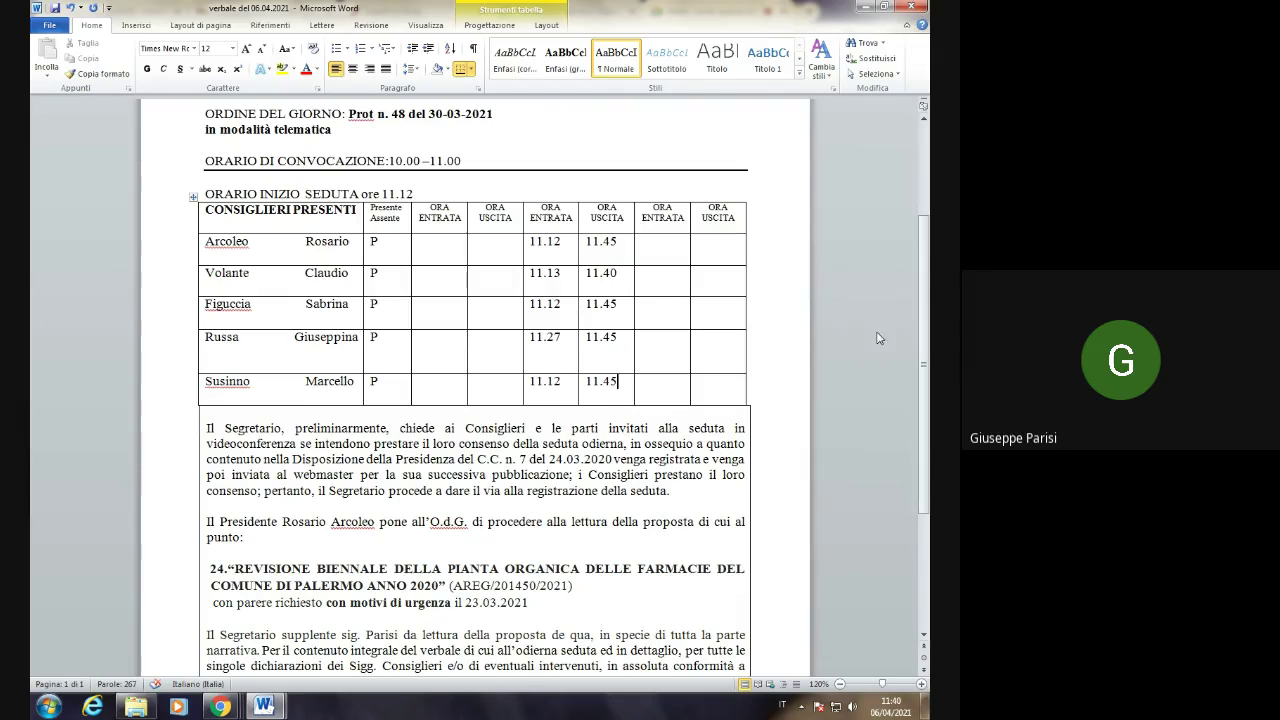
scroll(927, 372, "down", 2)
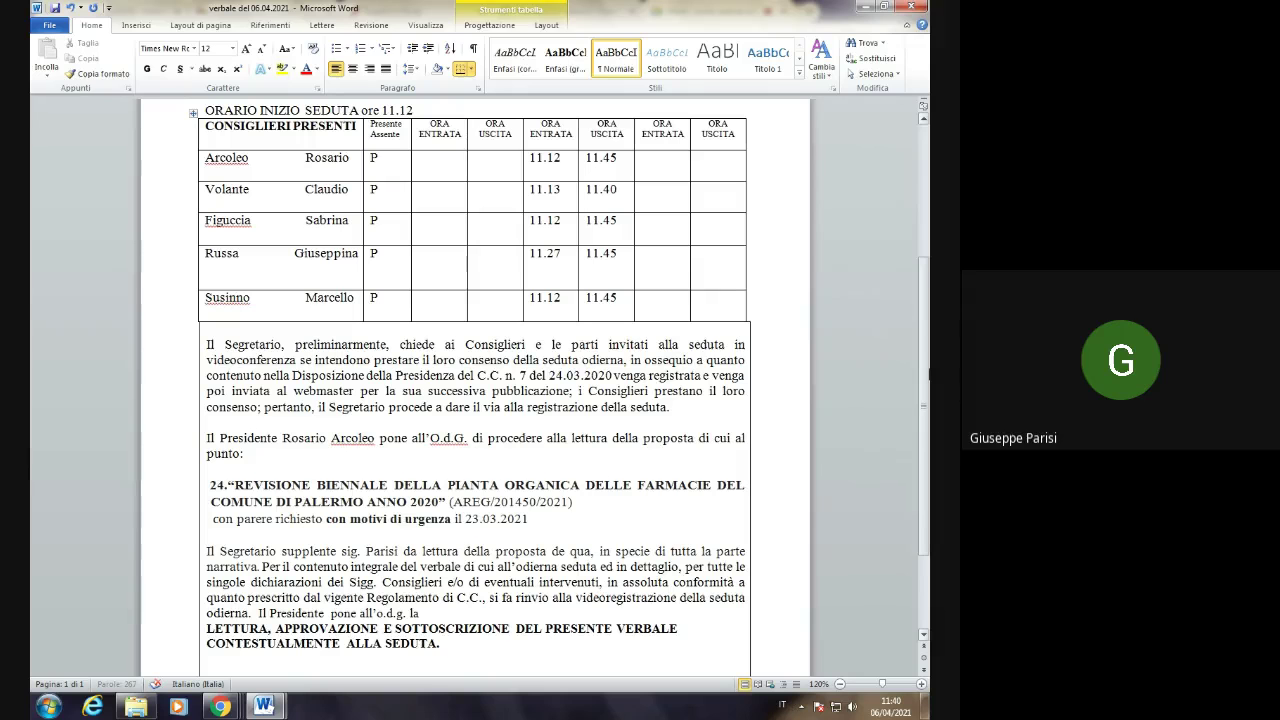
scroll(928, 372, "down", 3)
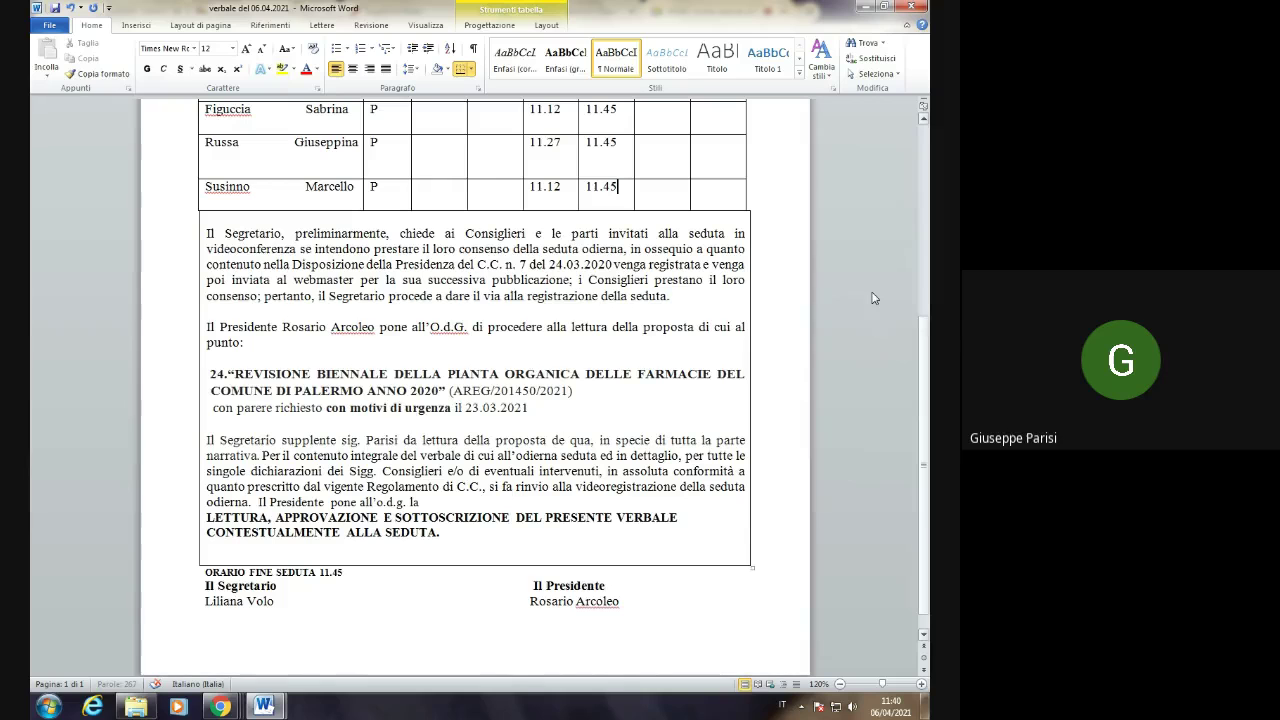
- Save the minutes as the PDF 'verbale del 06.04.2021' through Salva con nome
left_click(48, 25)
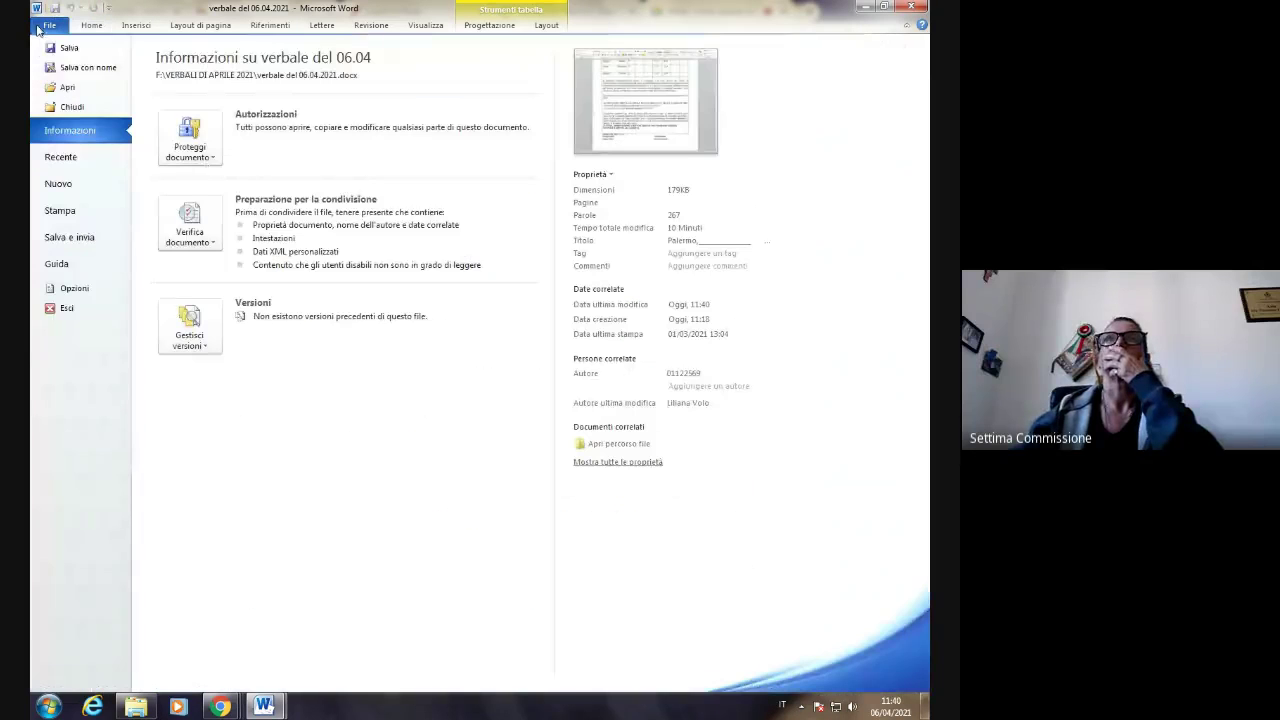
left_click(60, 67)
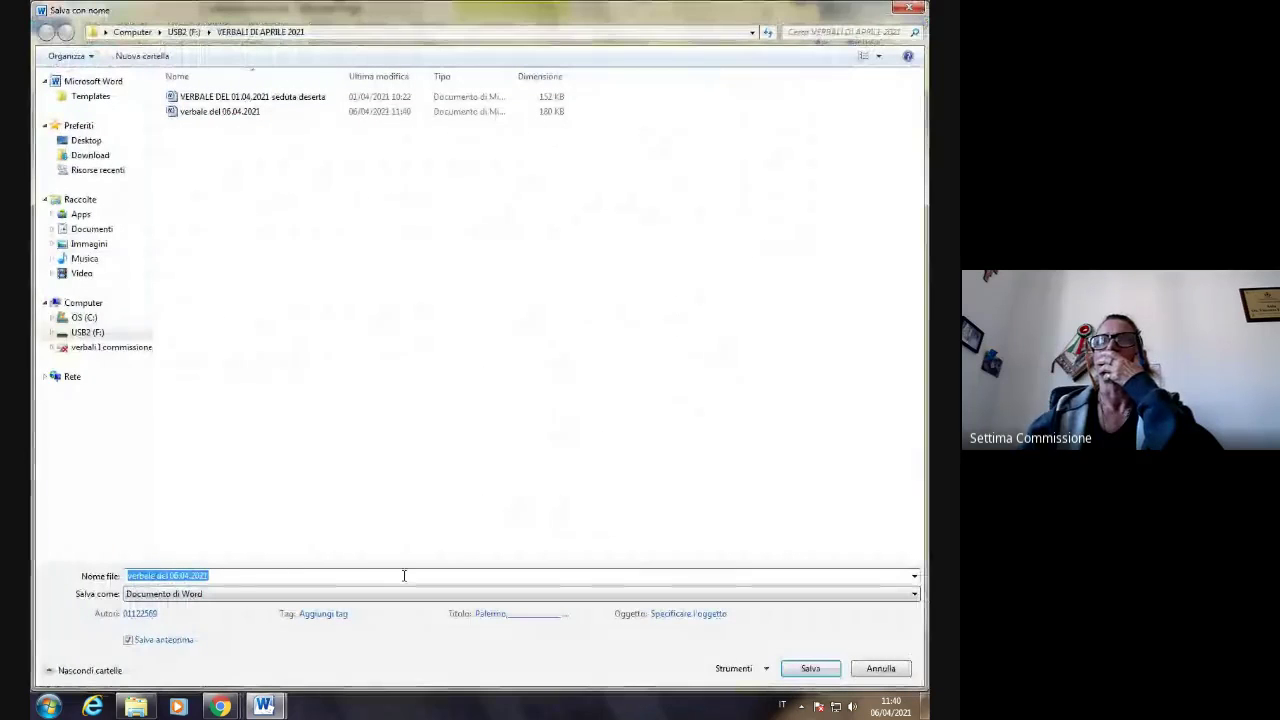
left_click(913, 594)
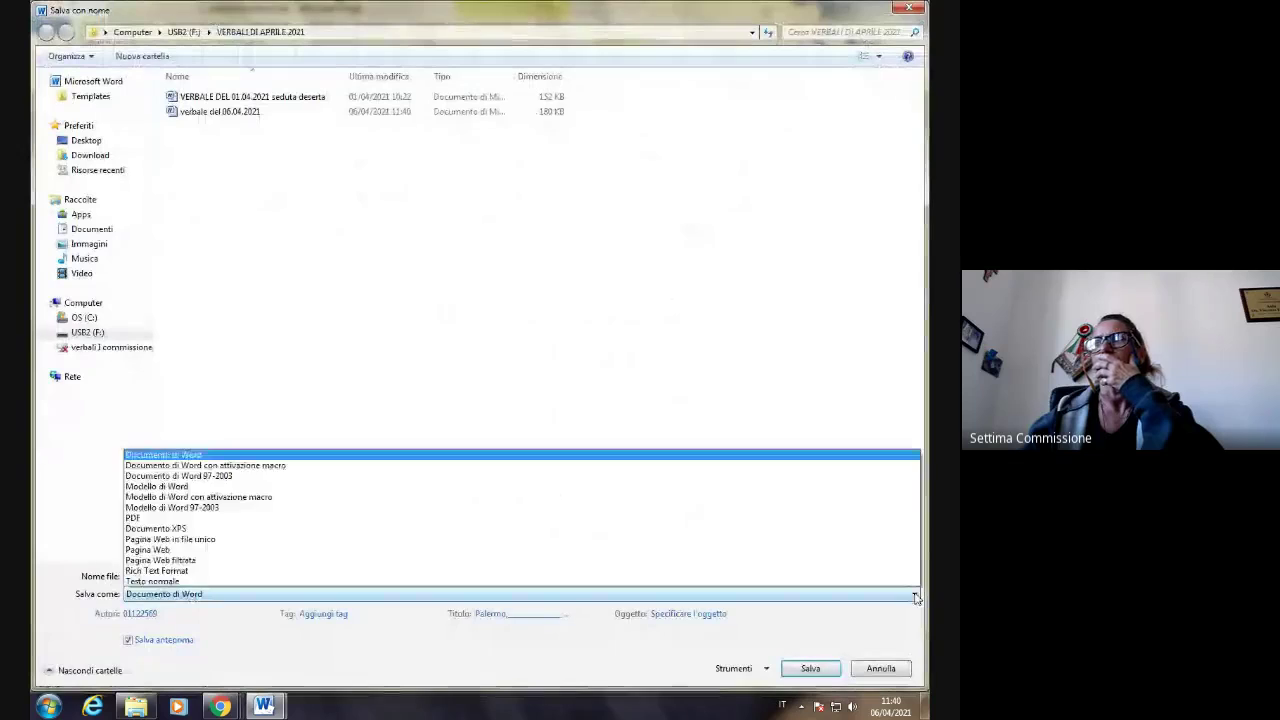
left_click(840, 481)
left_click(810, 668)
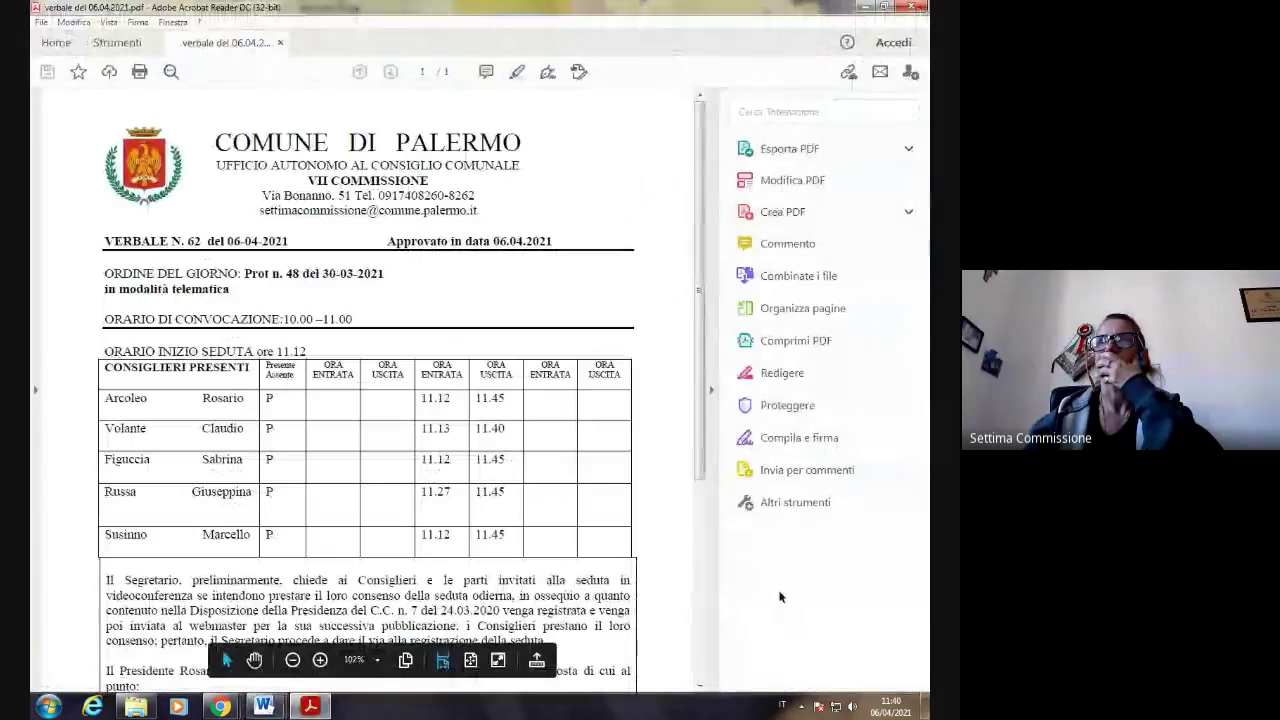
- Check the exported PDF down to the signature block, then close Acrobat Reader
left_click_drag(702, 398, 703, 612)
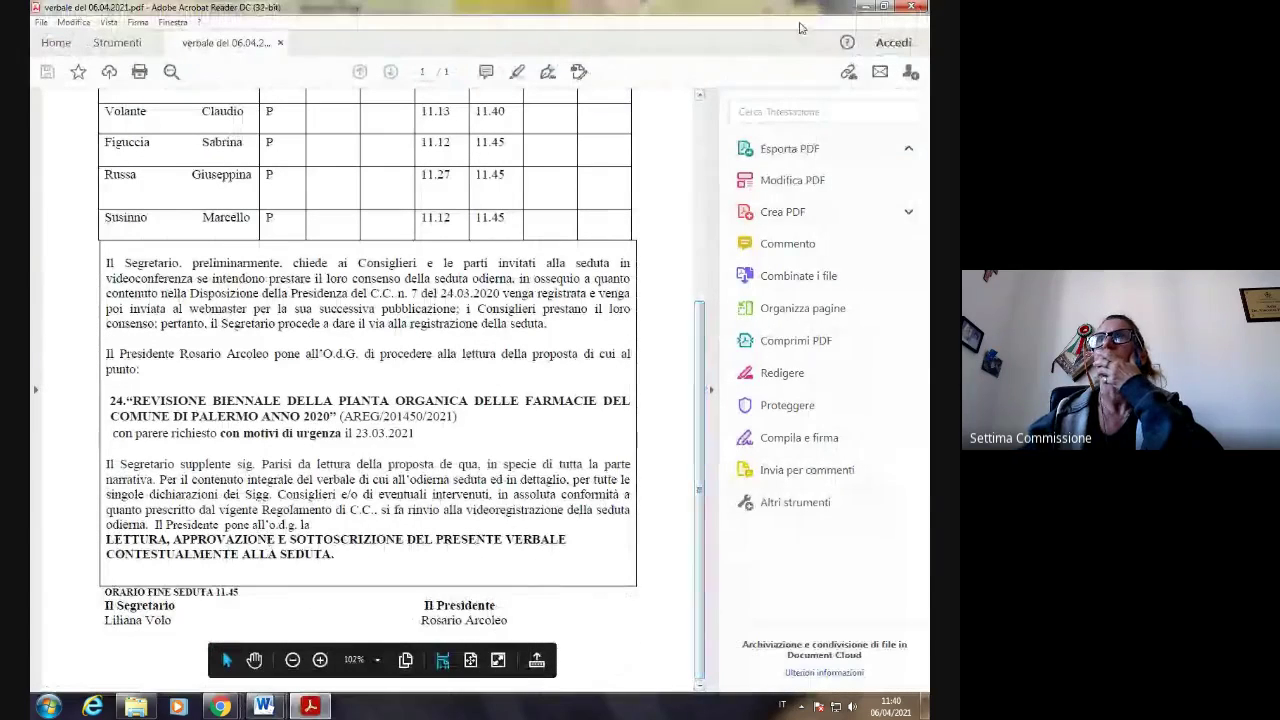
left_click(911, 7)
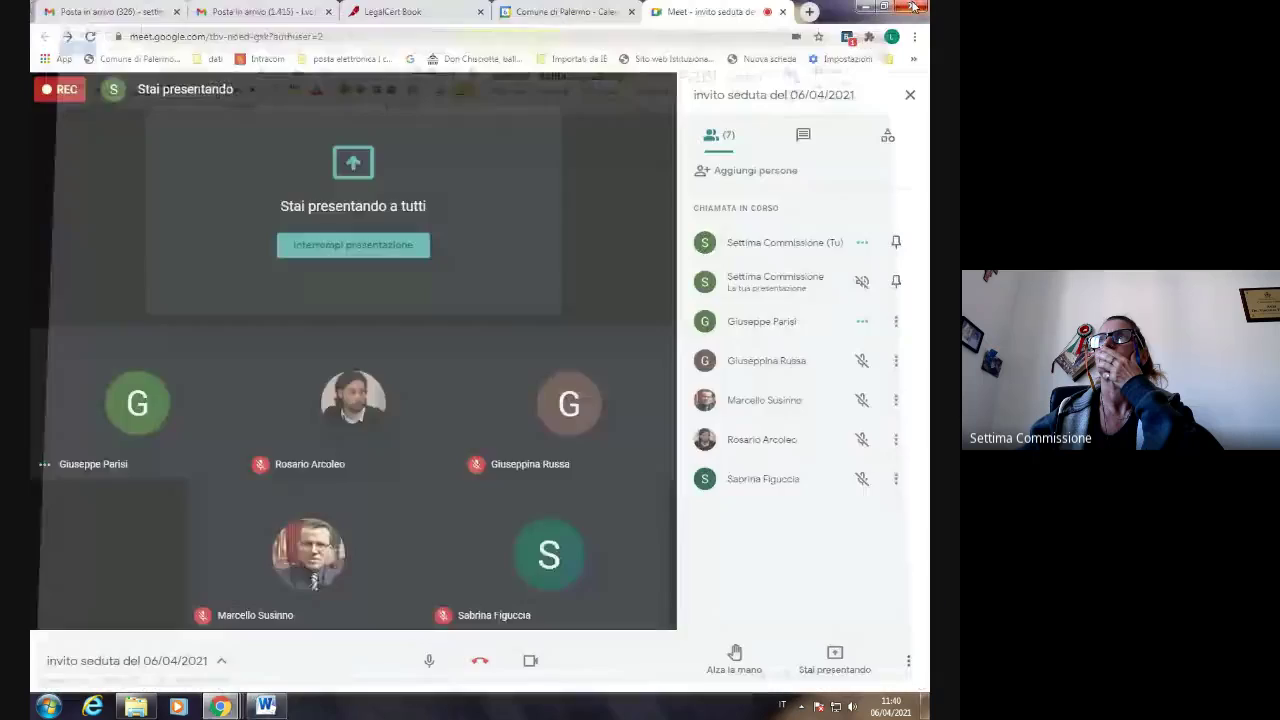
- Close Word and create a new LegalCert Book package with subject 'Seduta del 06.04.2021'
left_click(911, 7)
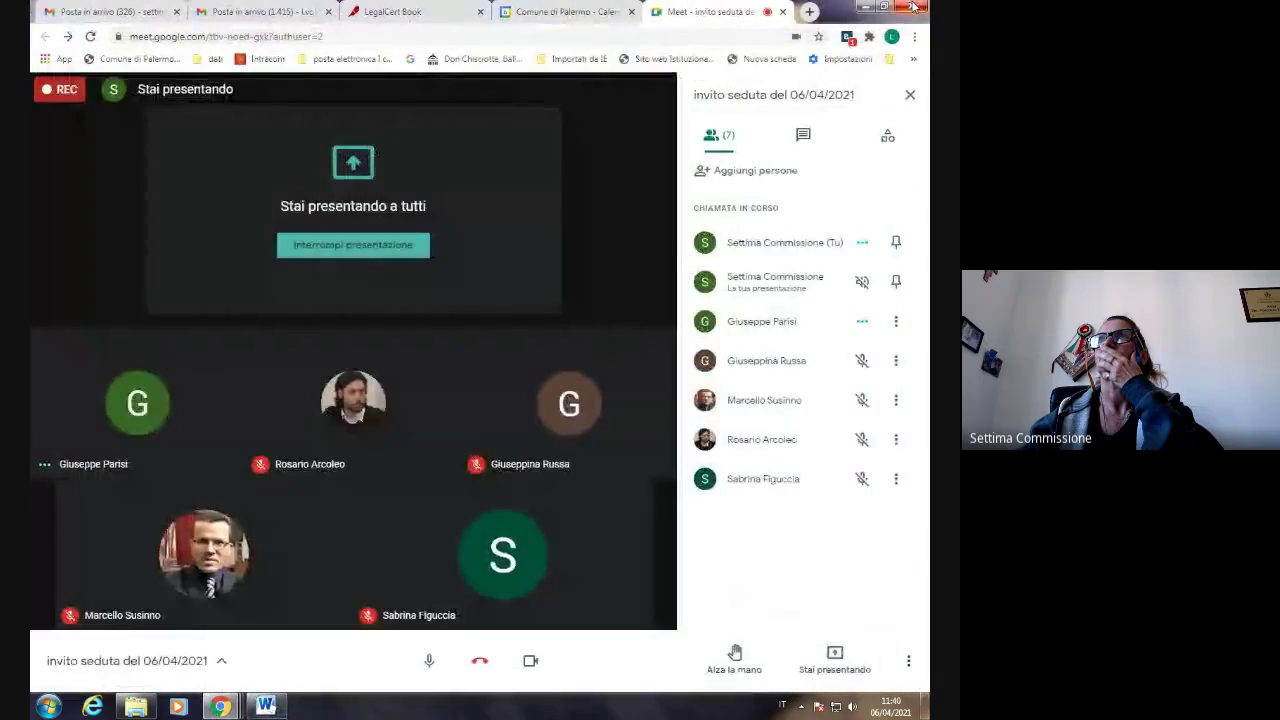
left_click(425, 17)
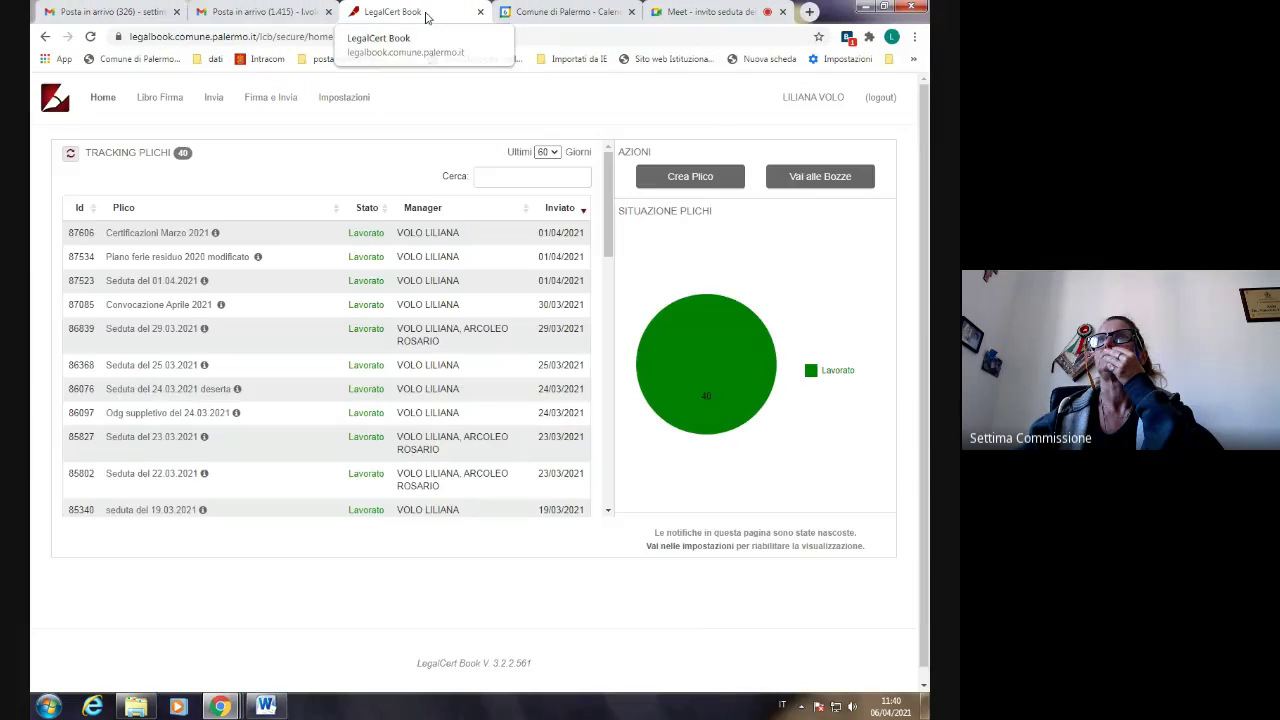
left_click(680, 184)
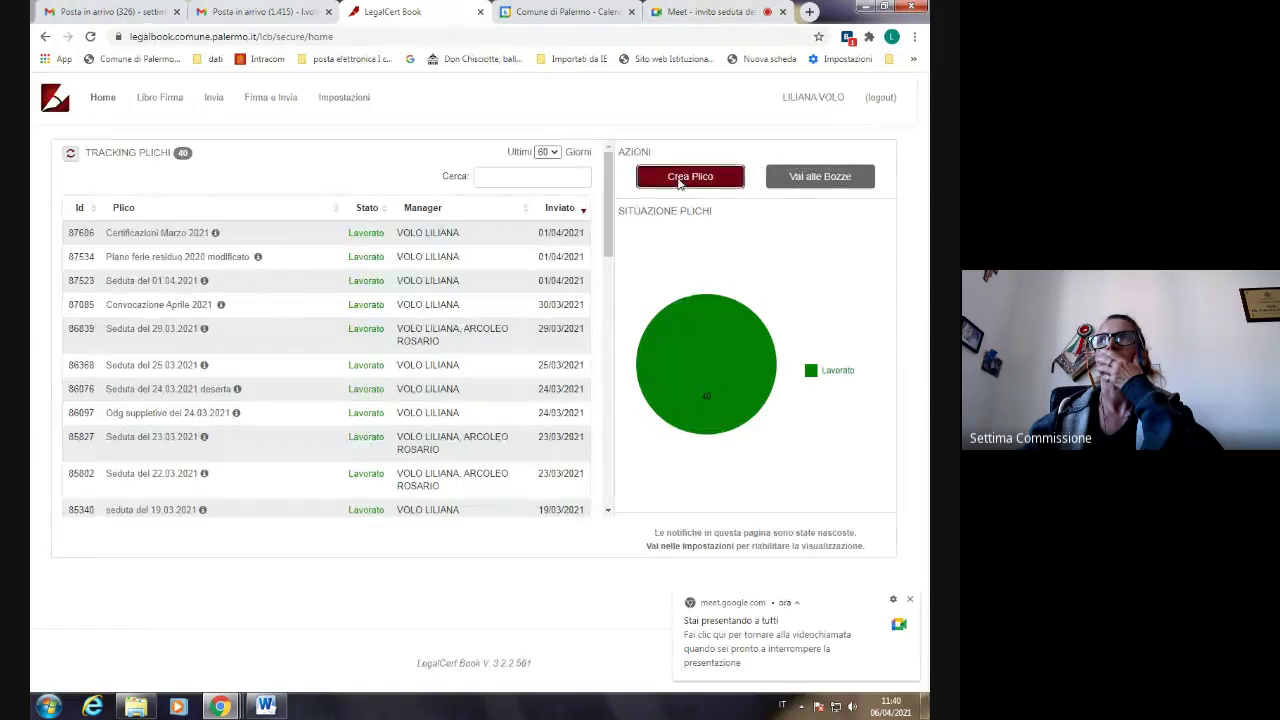
left_click(669, 203)
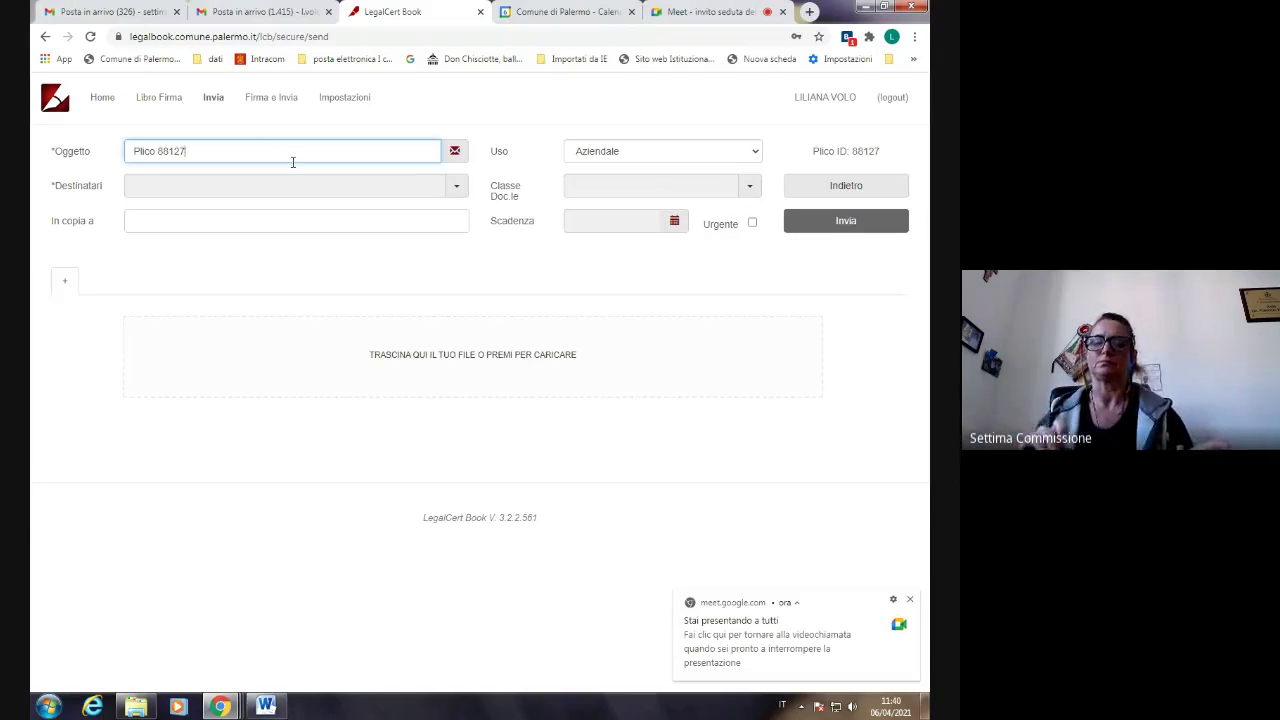
key("BackSpace")
key("BackSpace")
key("BackSpace")
key("BackSpace")
key("BackSpace")
key("BackSpace")
key("BackSpace")
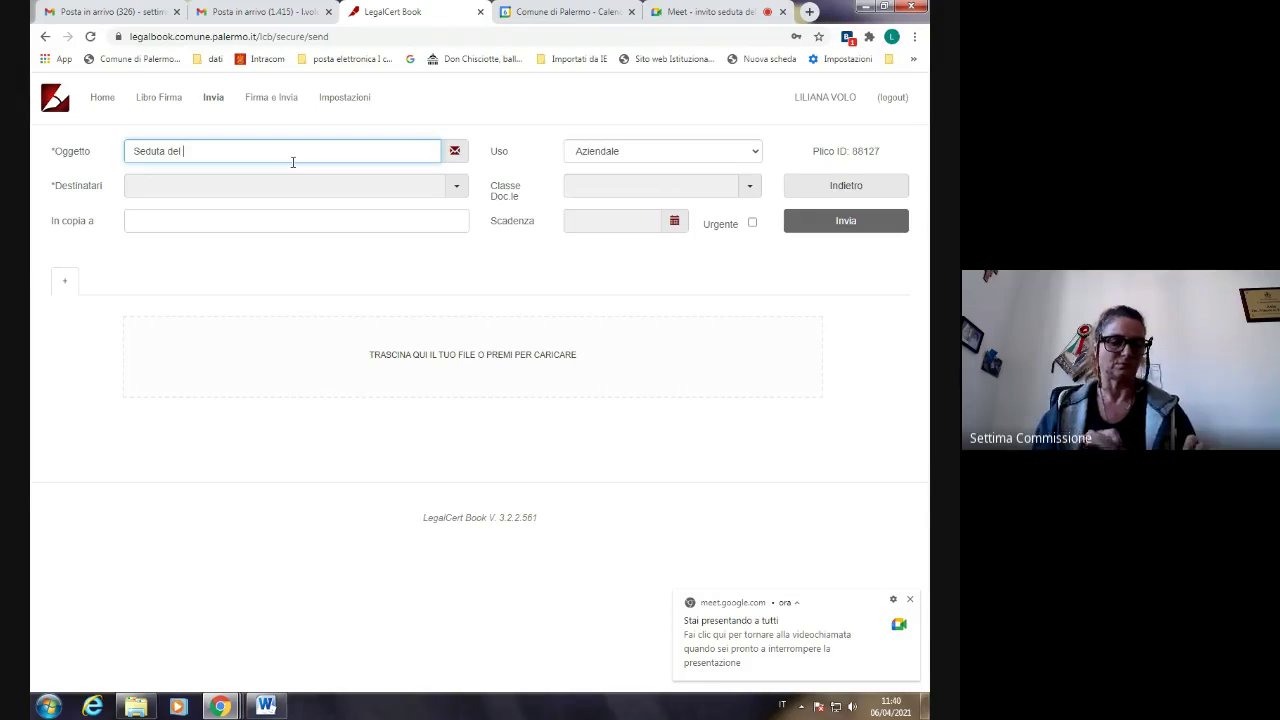
type("Seduta del 06.04.2021")
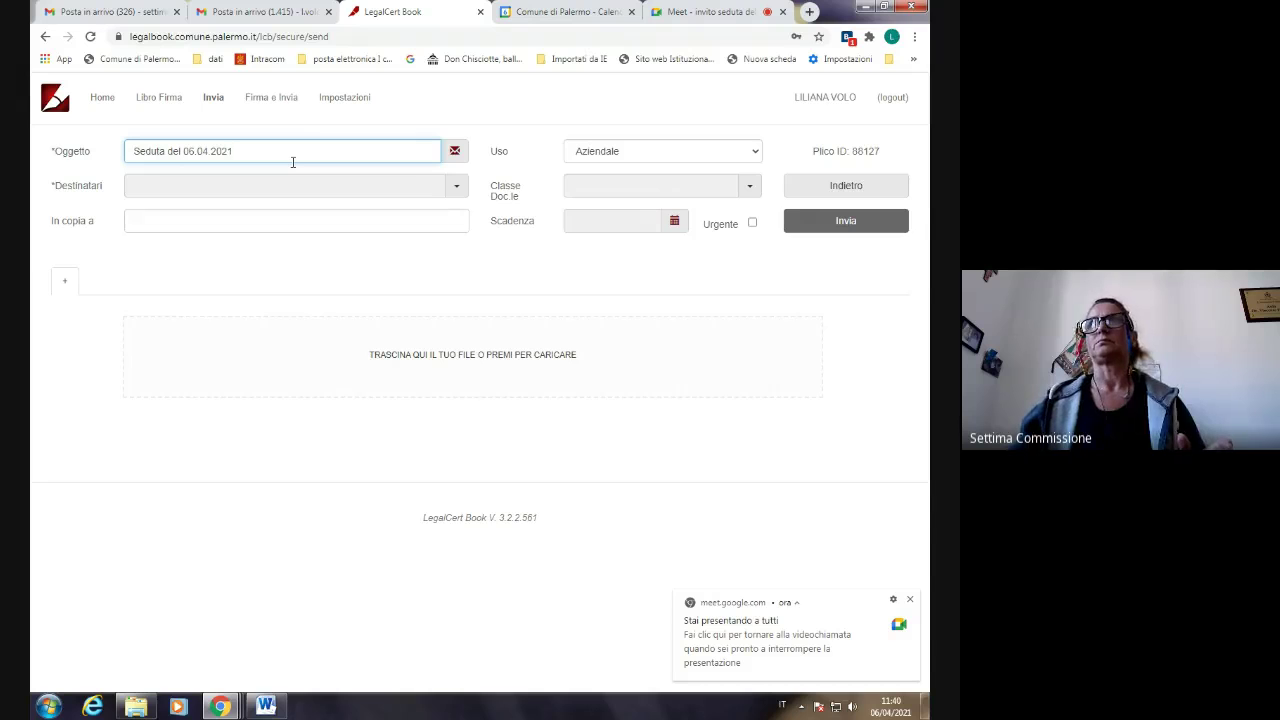
- Upload 'verbale del 06.04.2021' from the VERBALI DI APRILE 2021 folder to the package
left_click(444, 352)
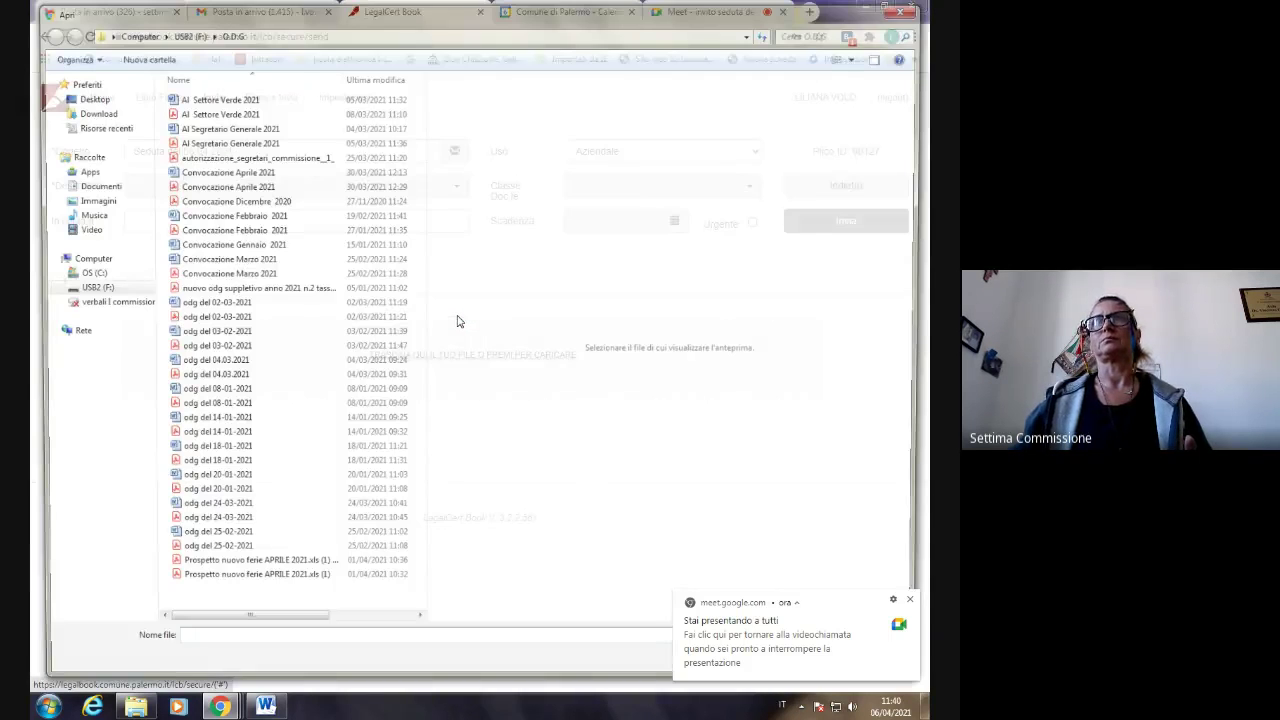
left_click(186, 33)
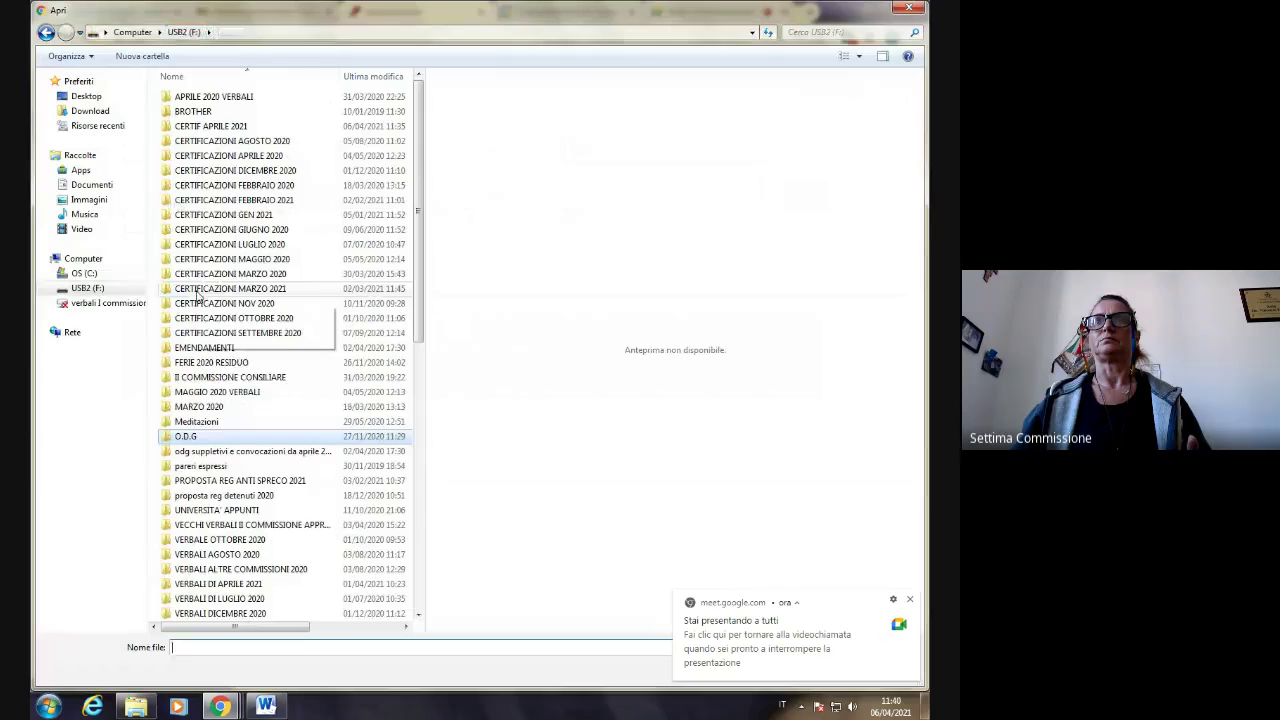
double_click(233, 586)
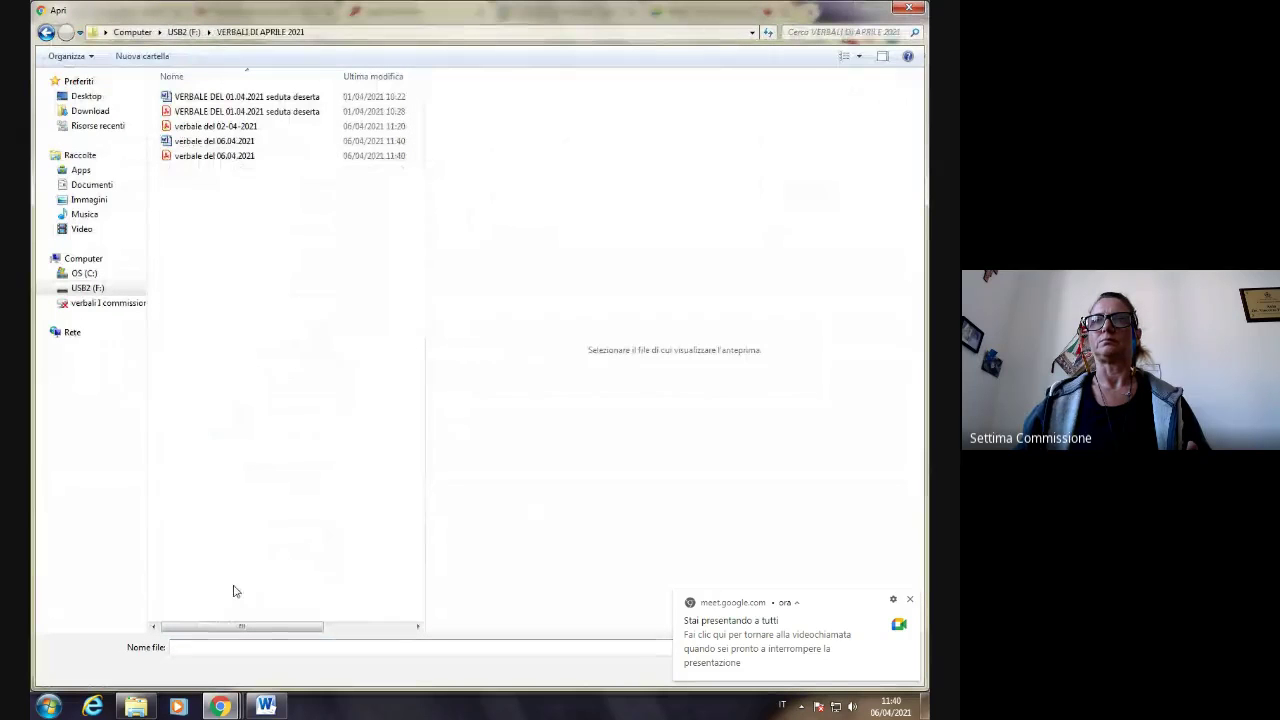
double_click(201, 157)
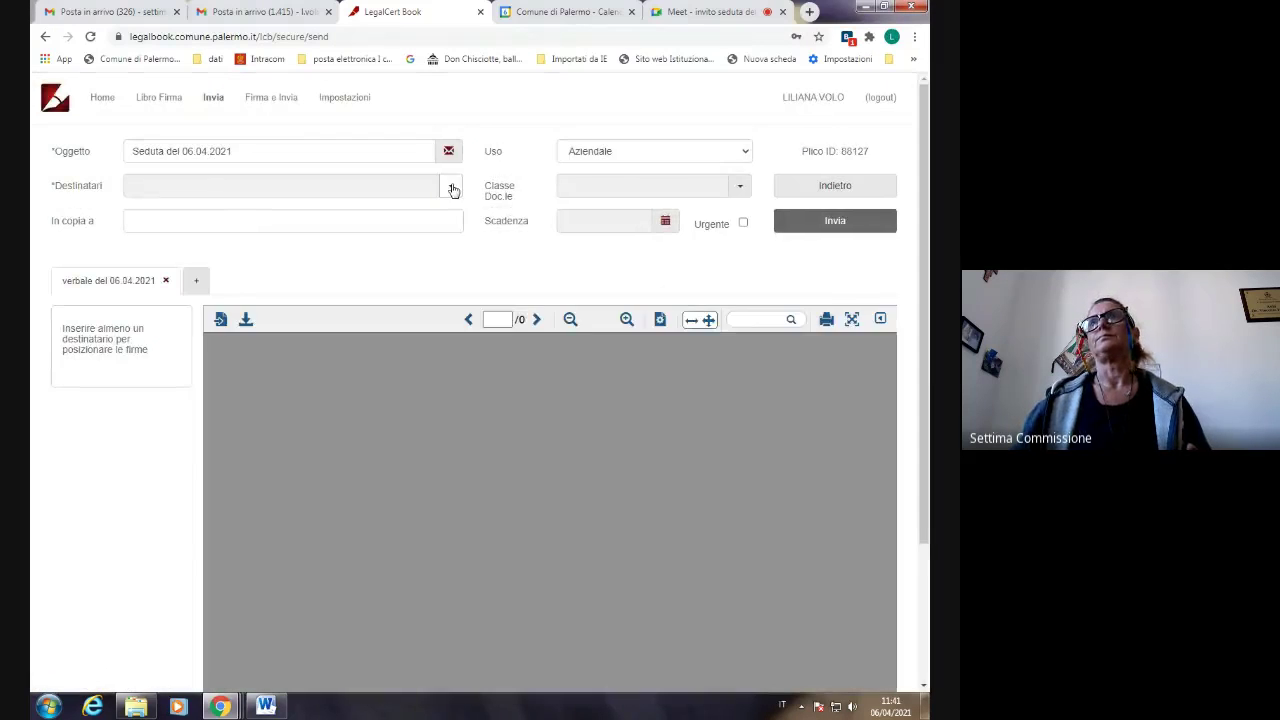
- Add the two managers as signers, in order, and confirm the recipients
left_click(452, 189)
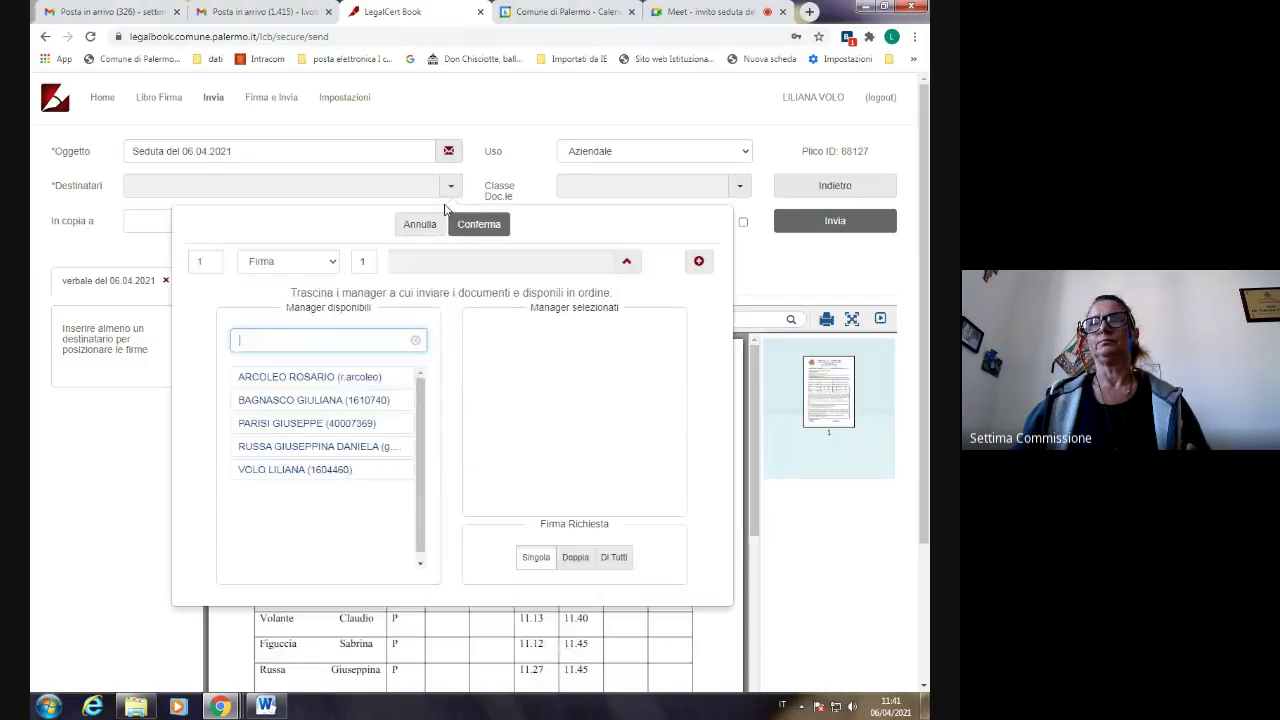
left_click(281, 469)
left_click(699, 262)
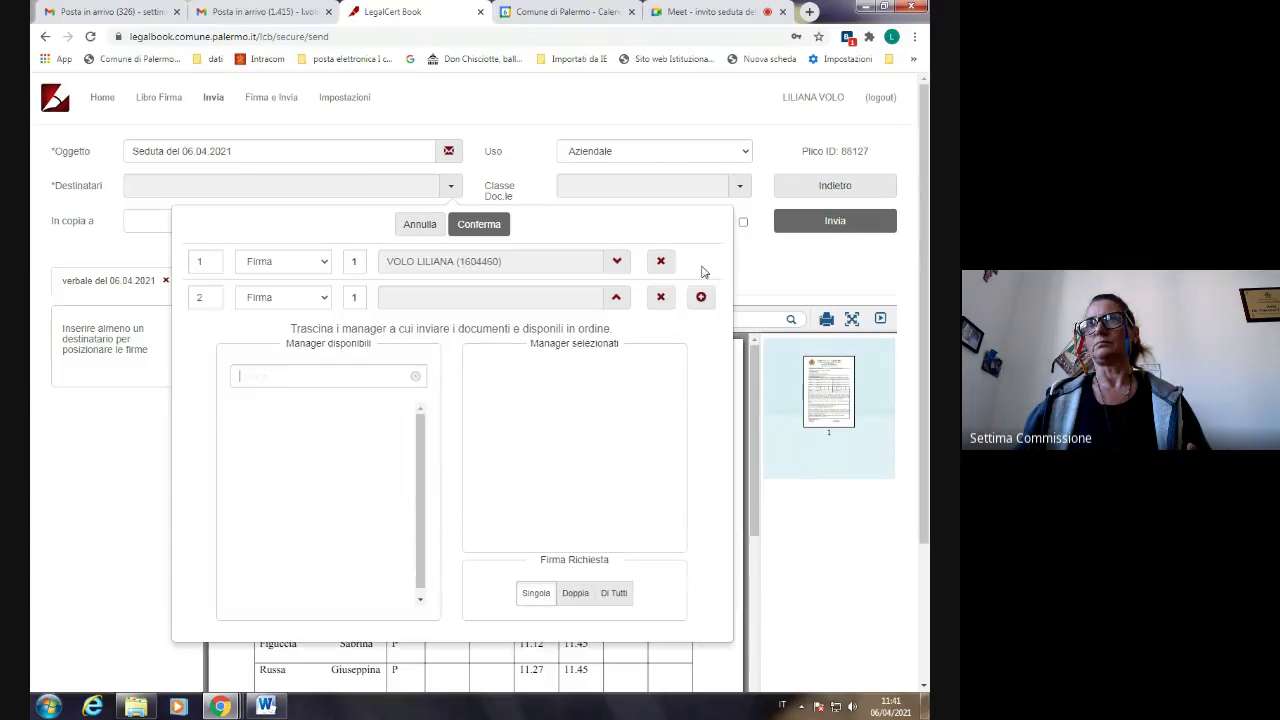
left_click(335, 413)
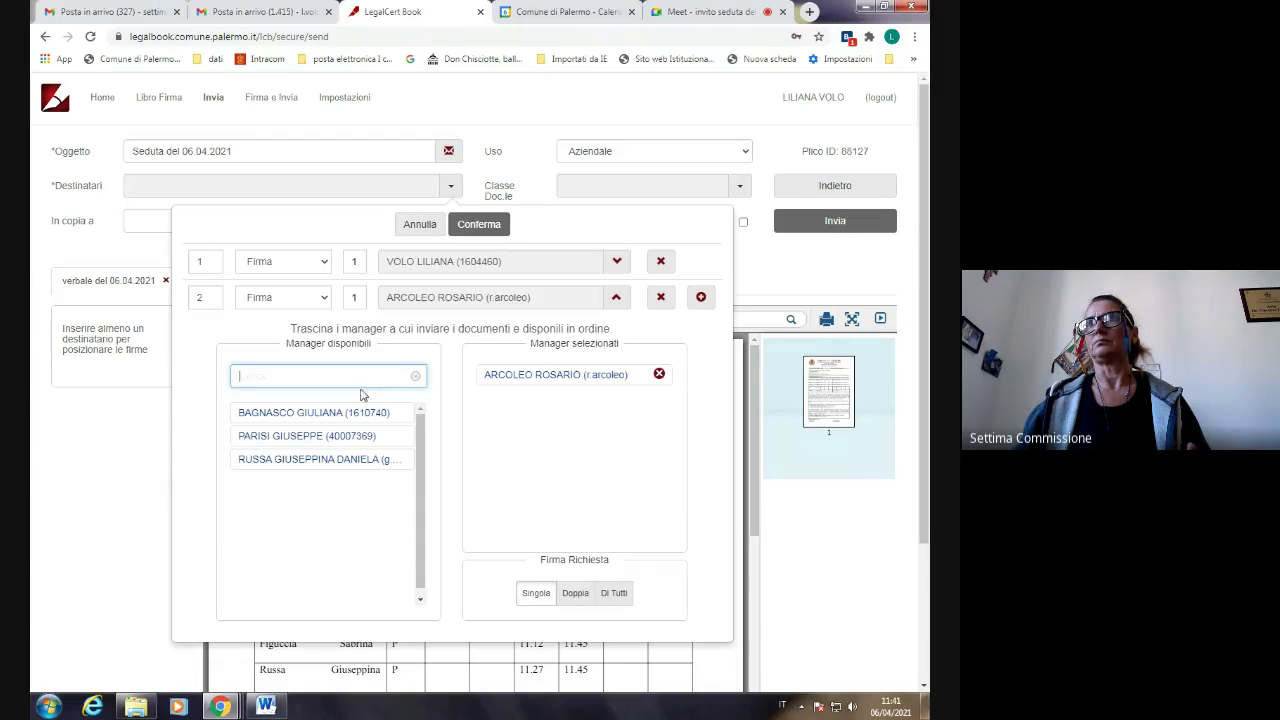
left_click(489, 226)
left_click(139, 389)
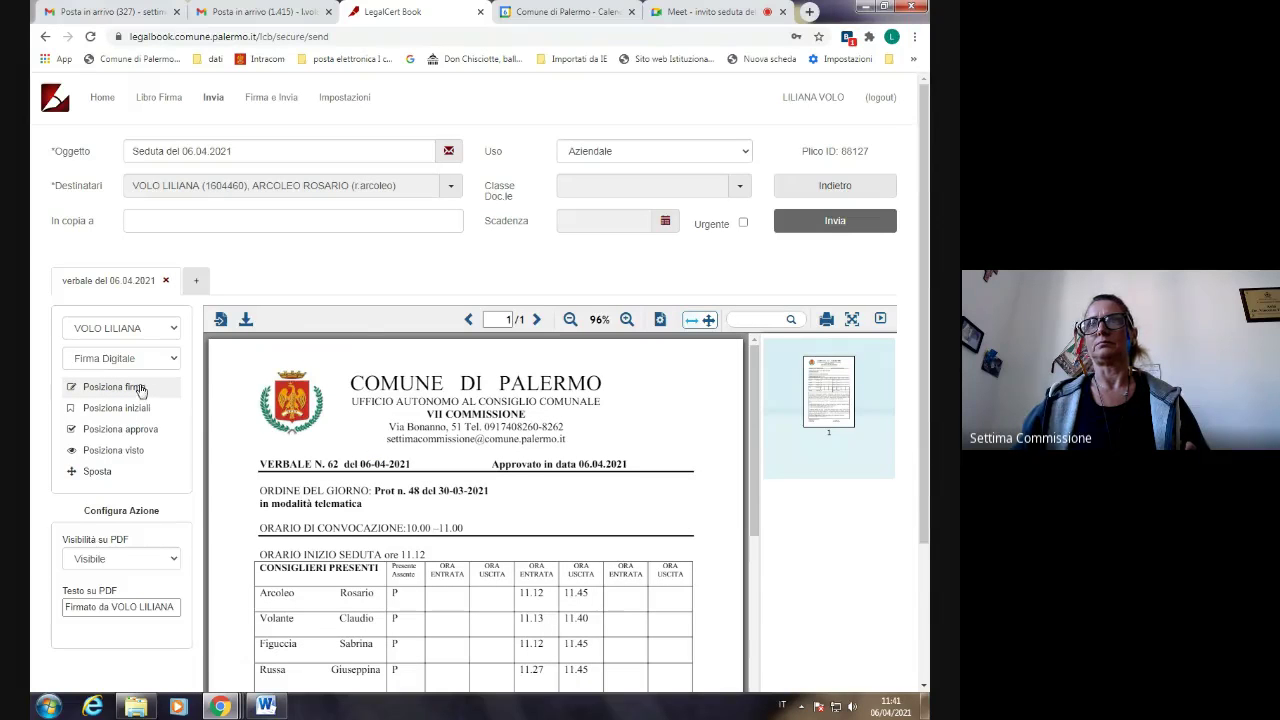
- Place signature fields above Il Segretario and Il Presidente, then send the package for signing
left_click(140, 389)
left_click_drag(755, 408, 755, 675)
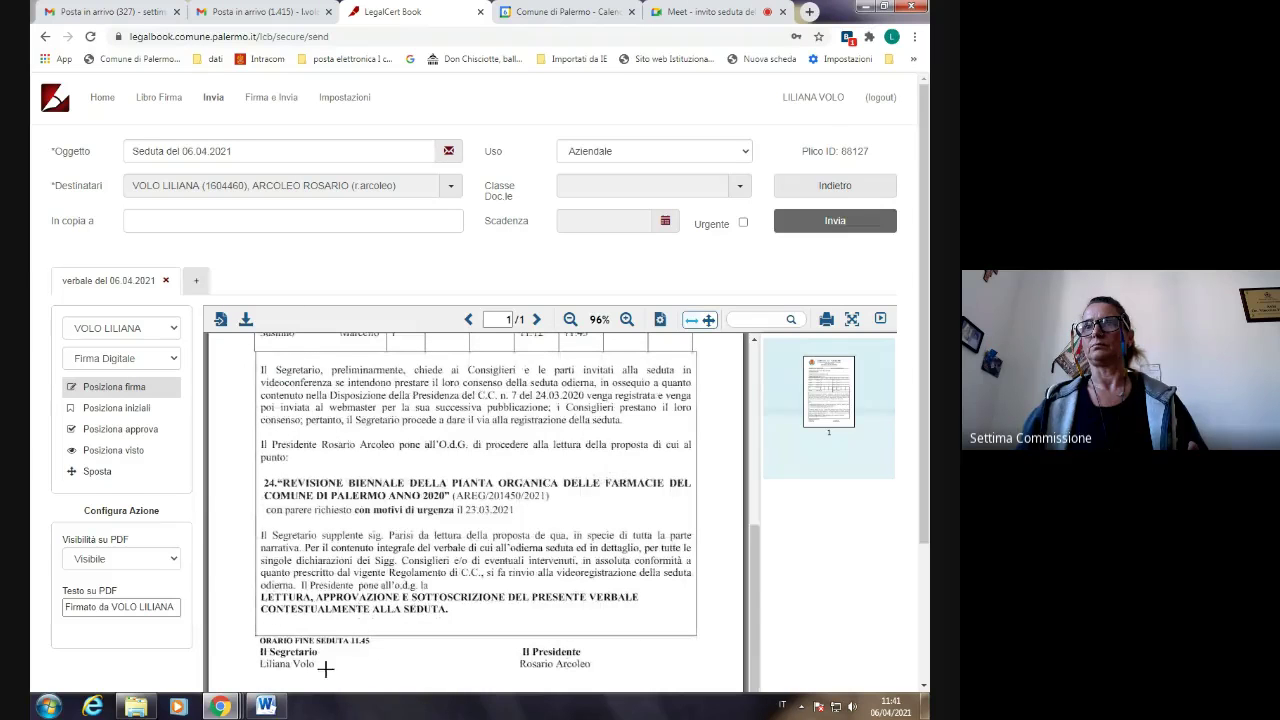
left_click(289, 674)
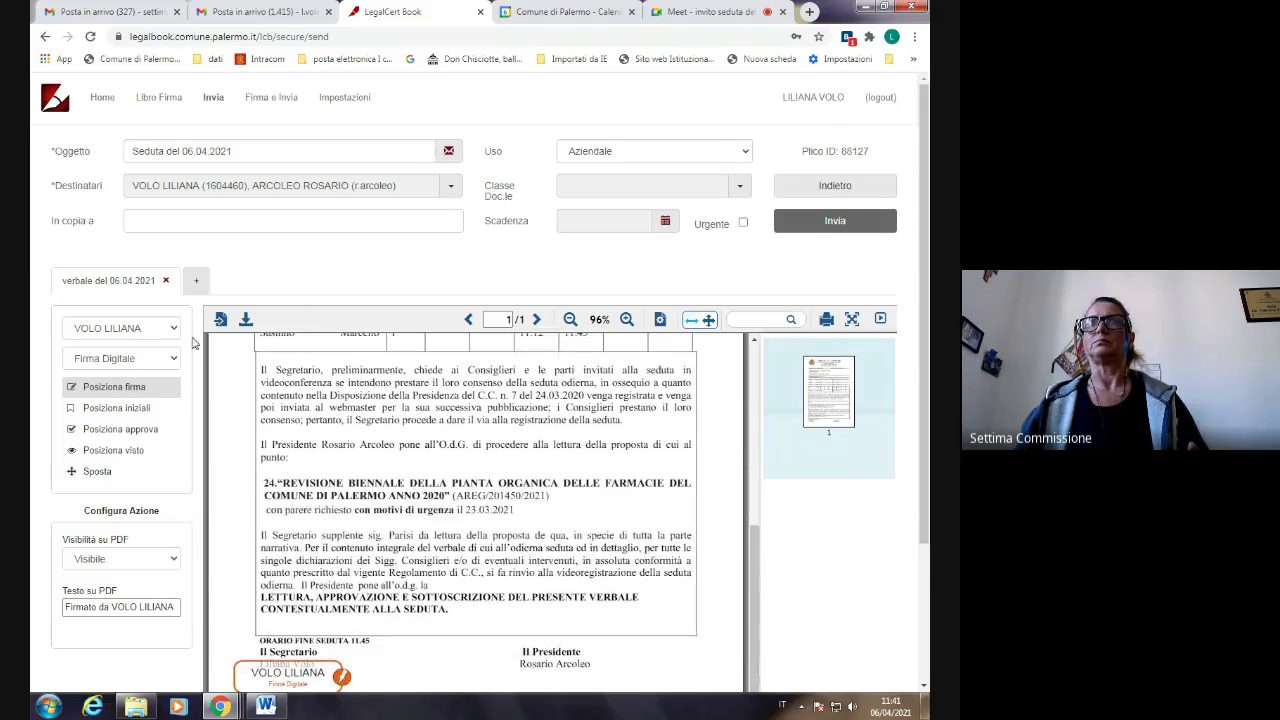
left_click(174, 332)
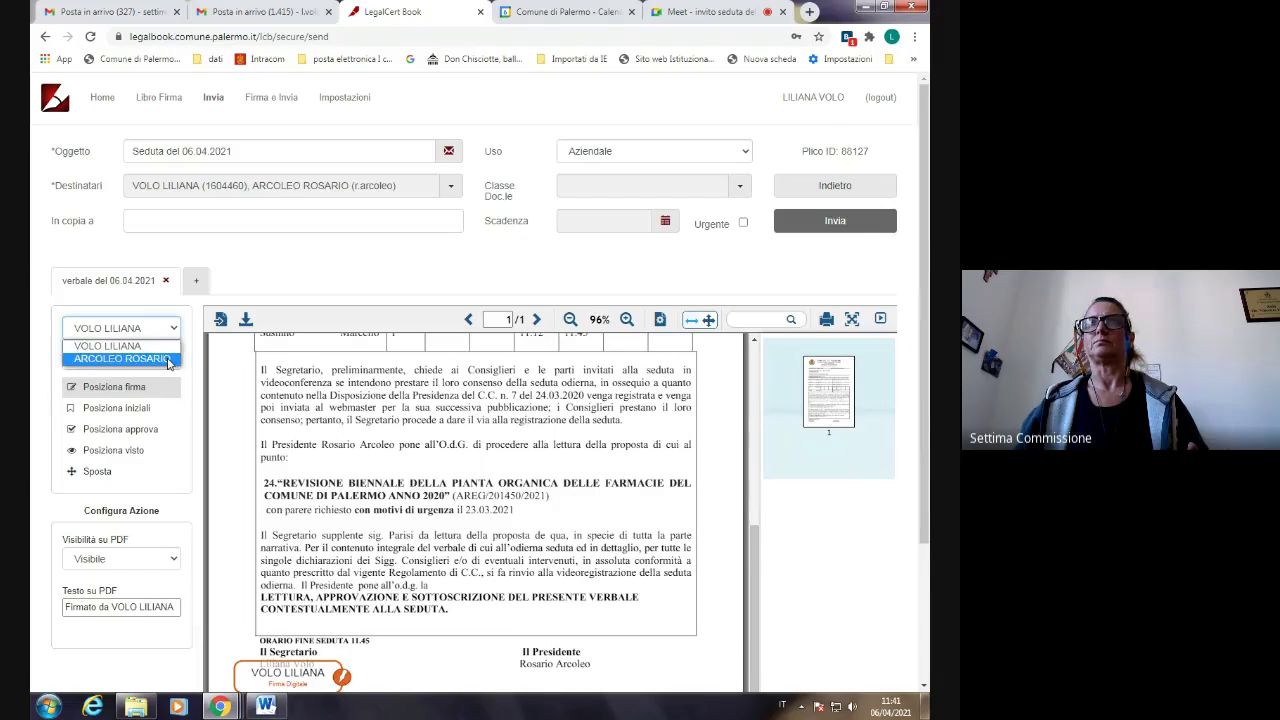
left_click(115, 354)
left_click(558, 676)
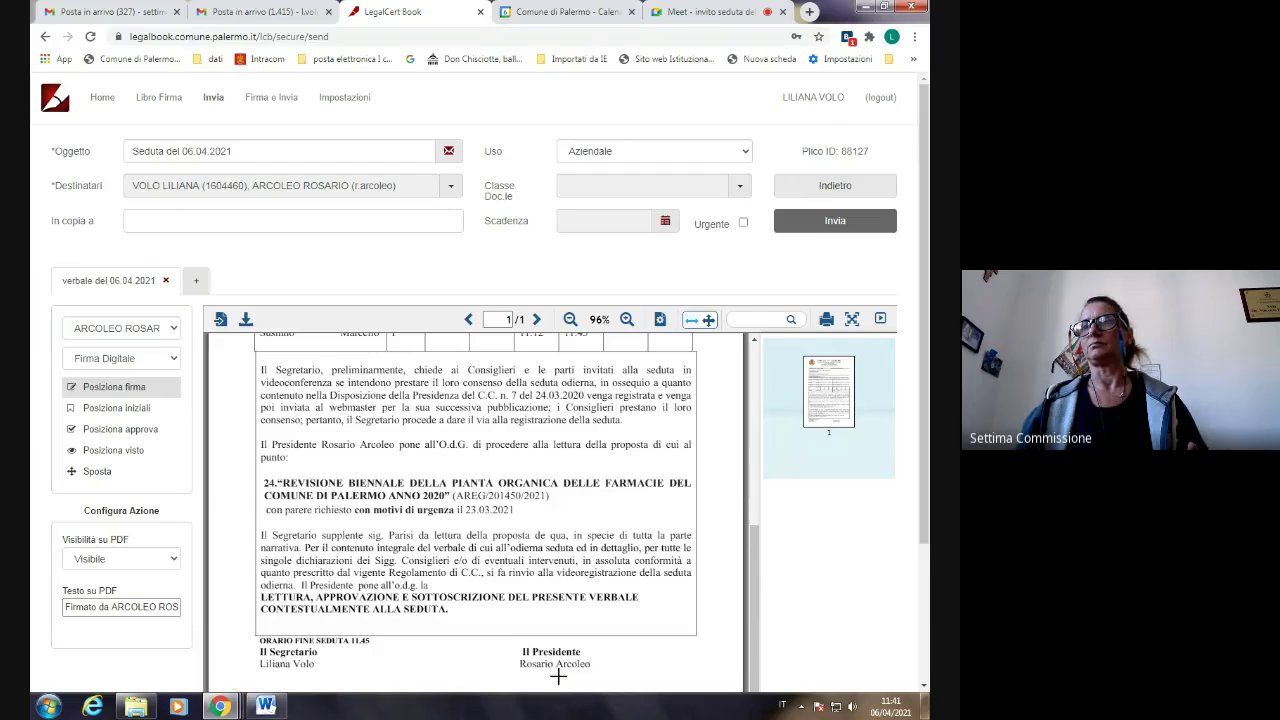
left_click(865, 222)
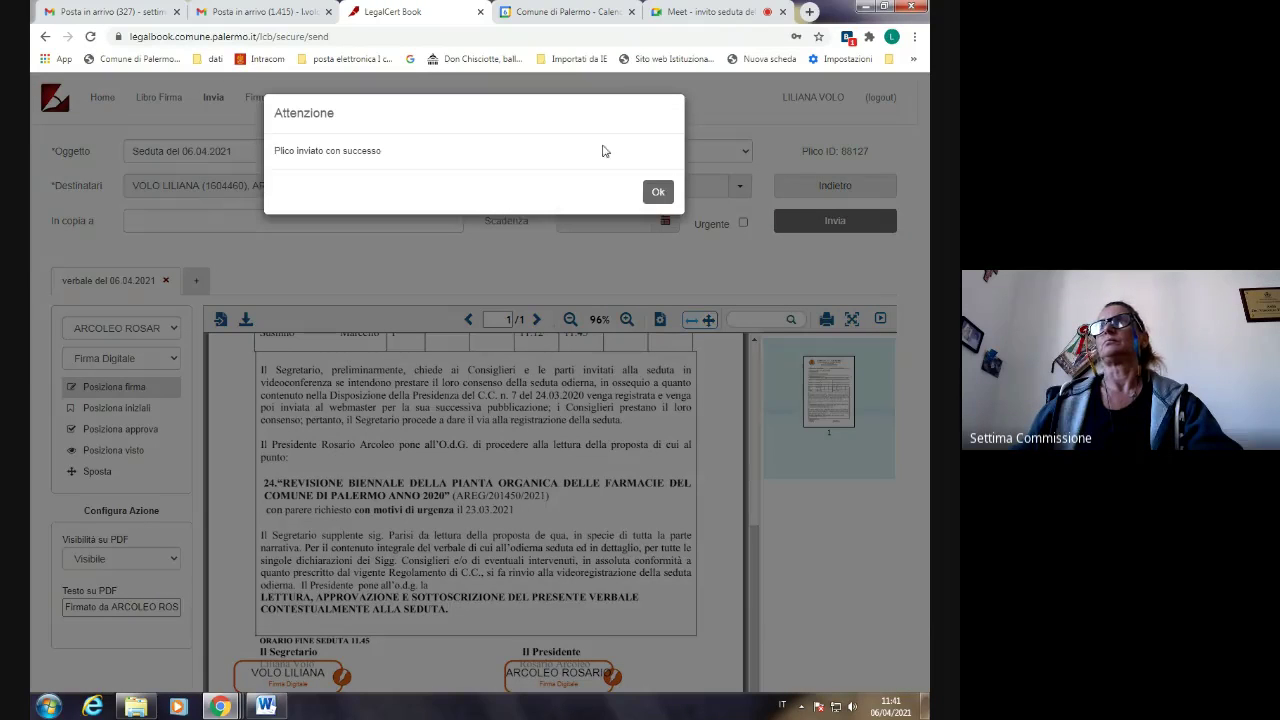
left_click(659, 191)
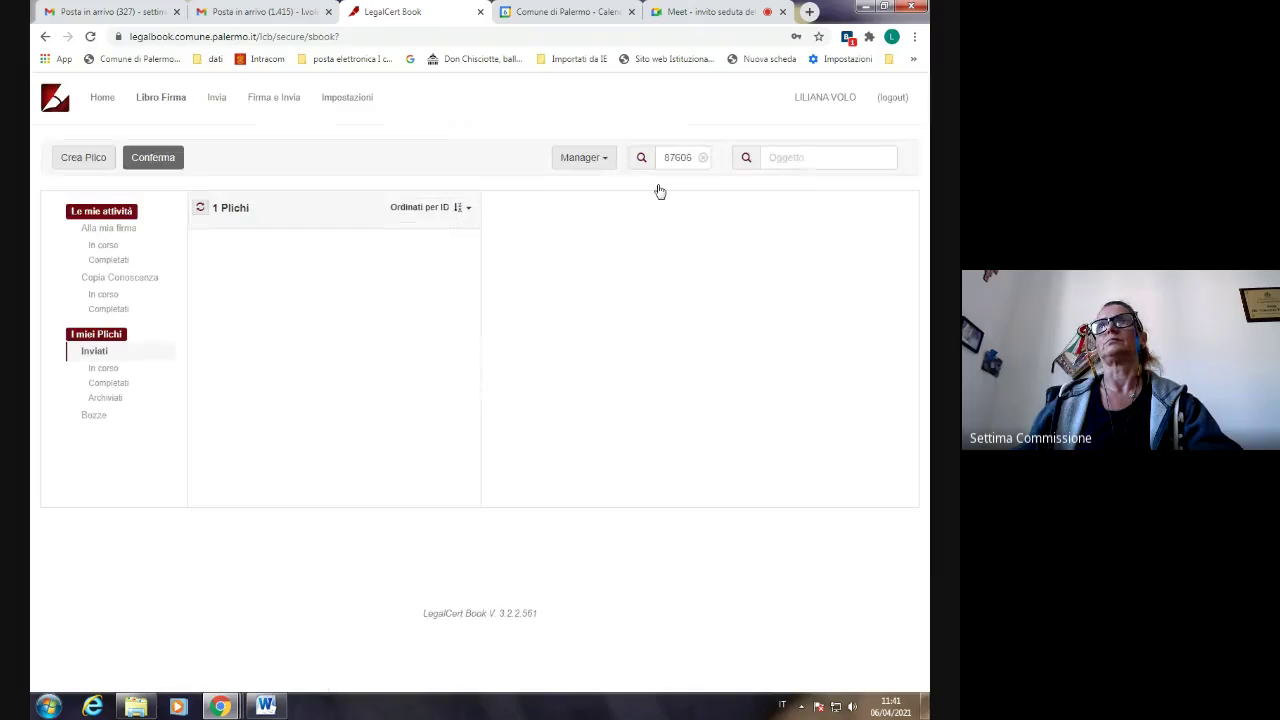
- Open signature confirmation for the Seduta del 06.04.2021 package, find nothing to confirm, and leave
left_click(101, 99)
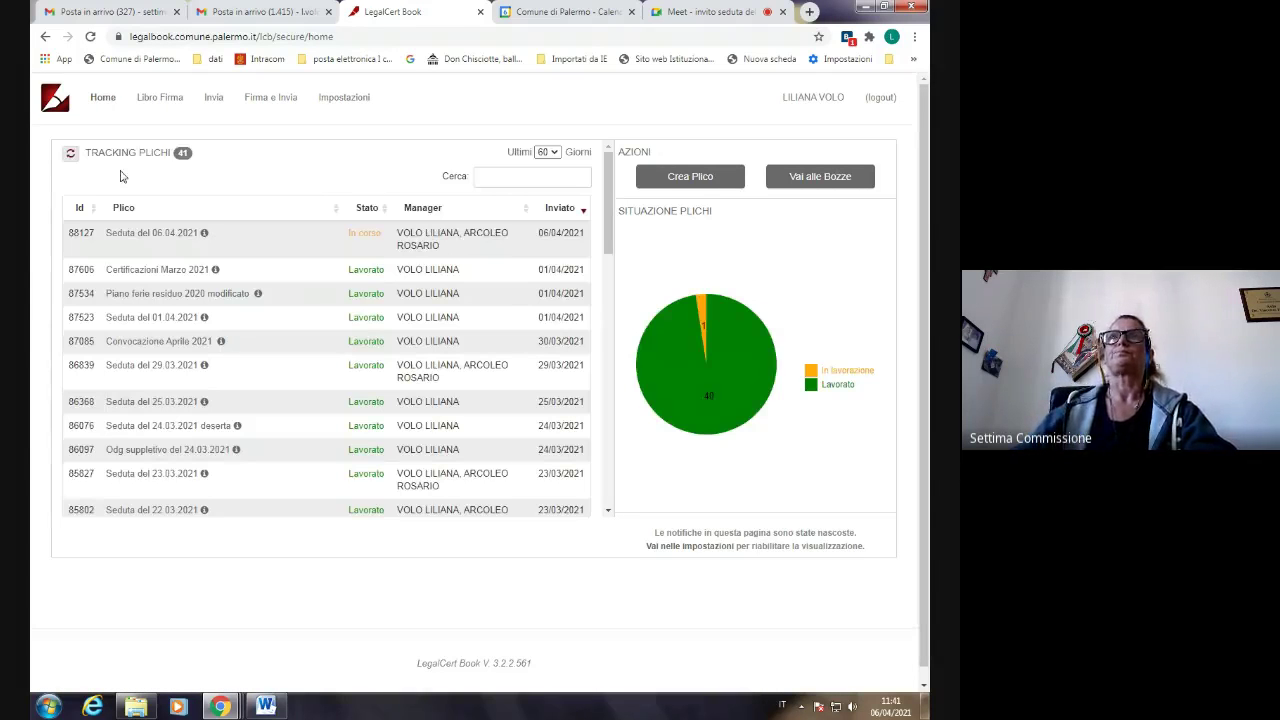
left_click(150, 234)
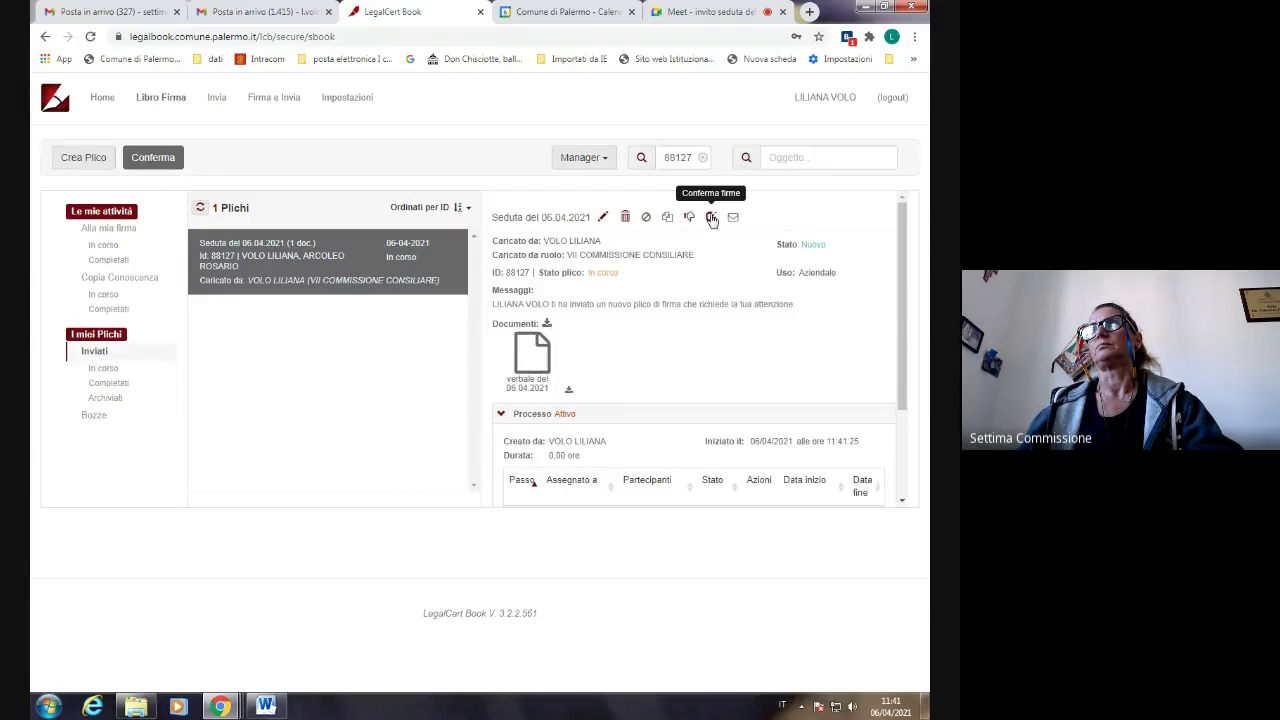
left_click(711, 217)
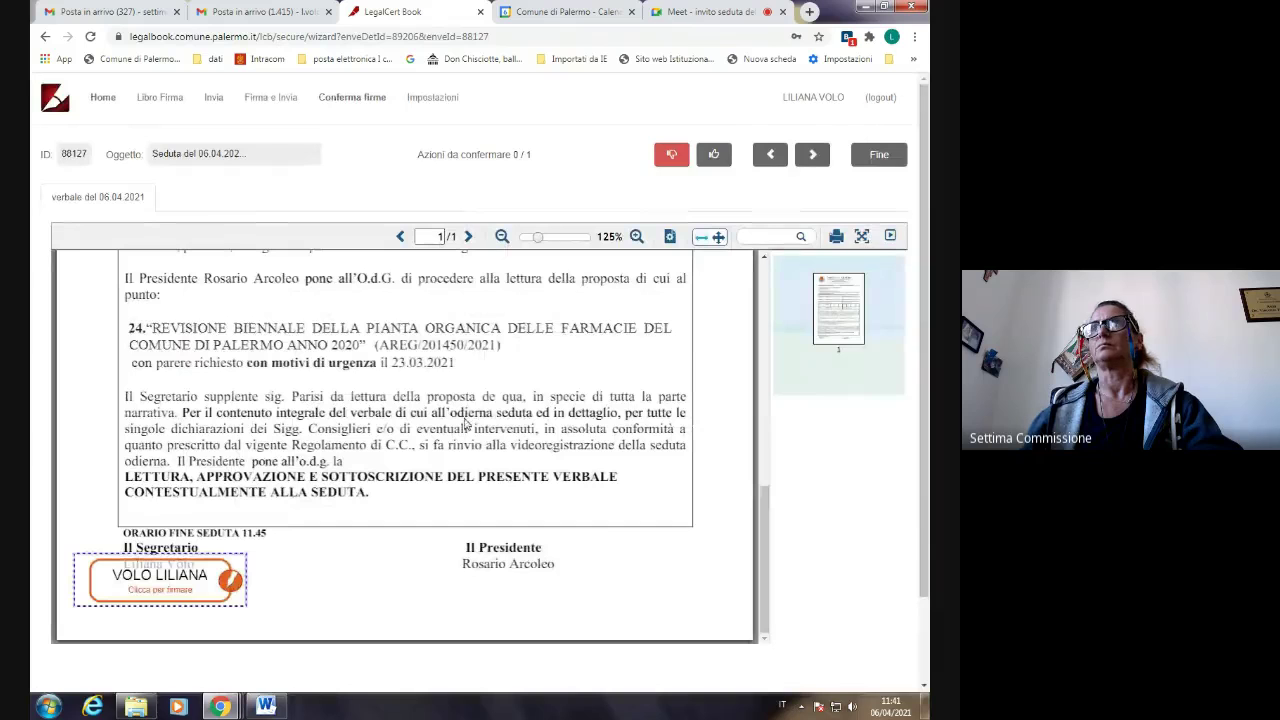
left_click(716, 156)
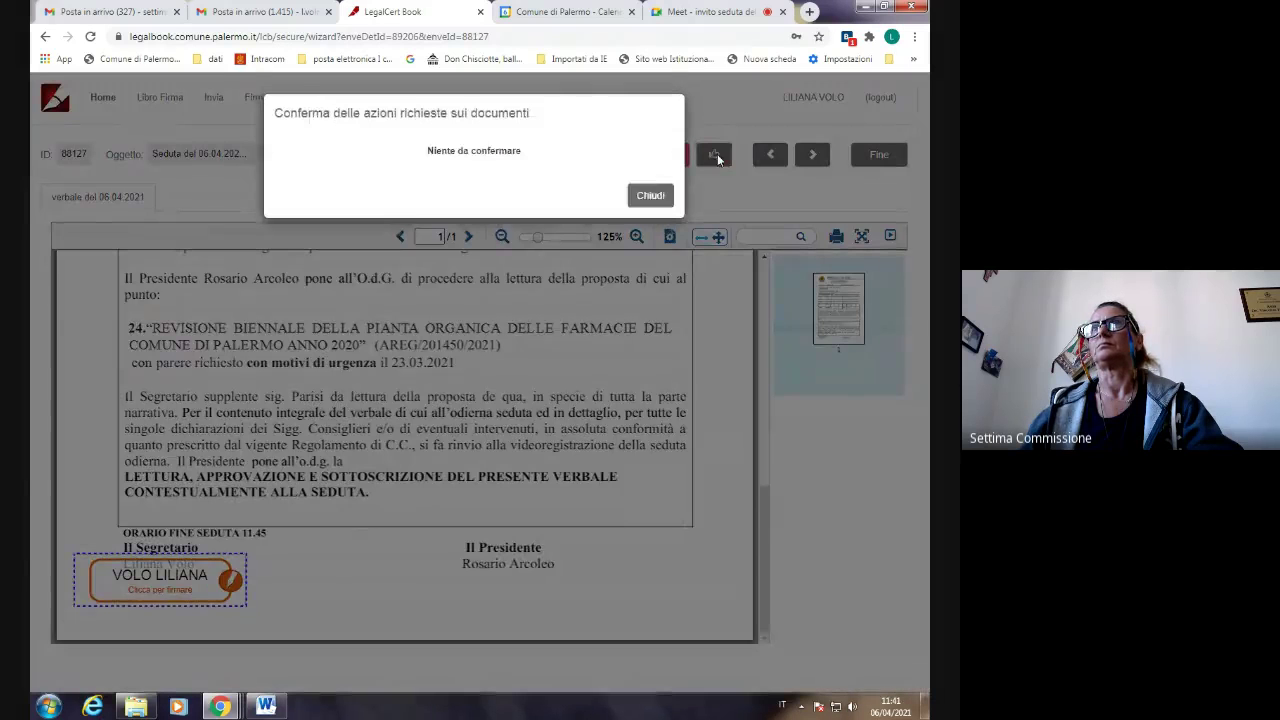
left_click(651, 194)
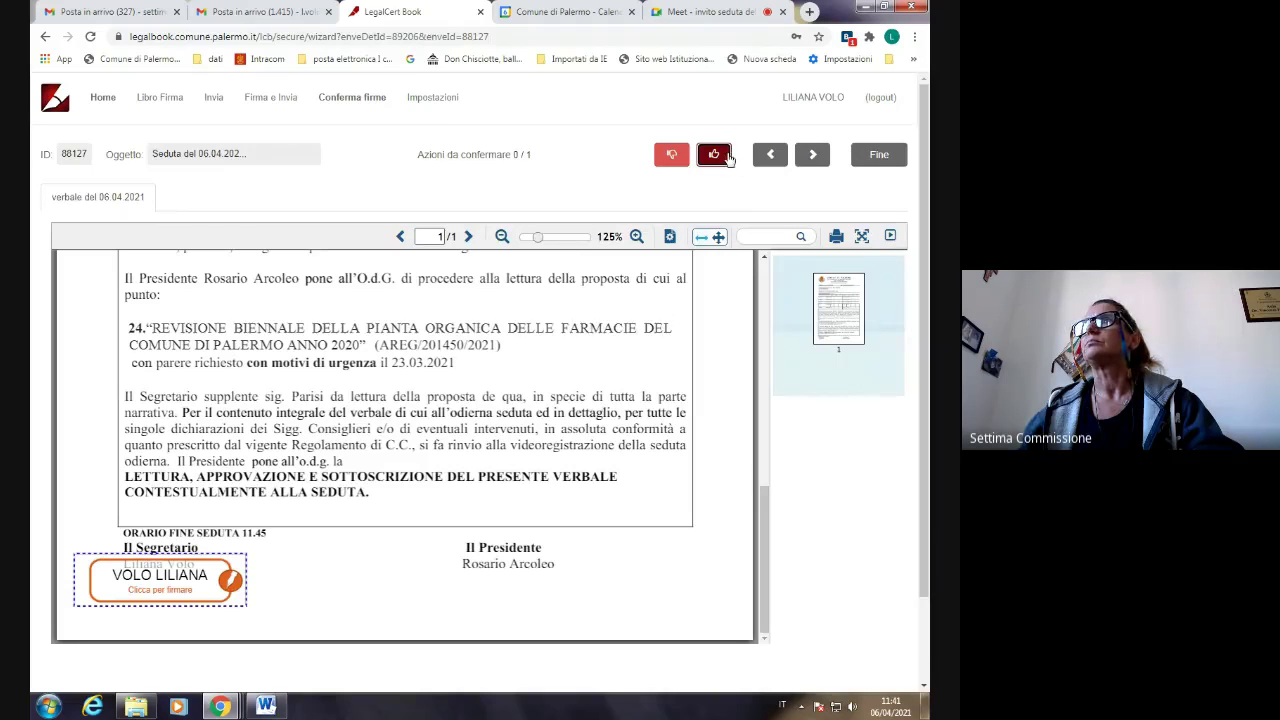
left_click(884, 157)
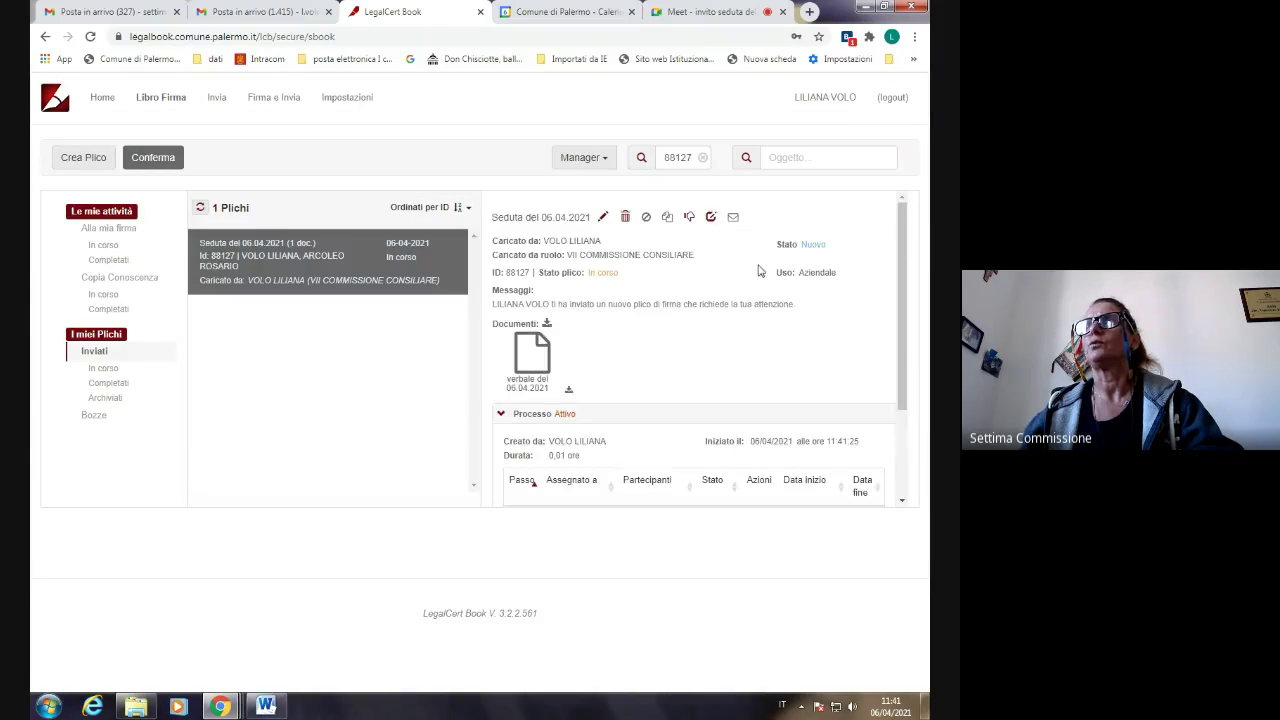
- Mark the secretary's signature box and confirm it to bring up the credentials request
left_click(712, 219)
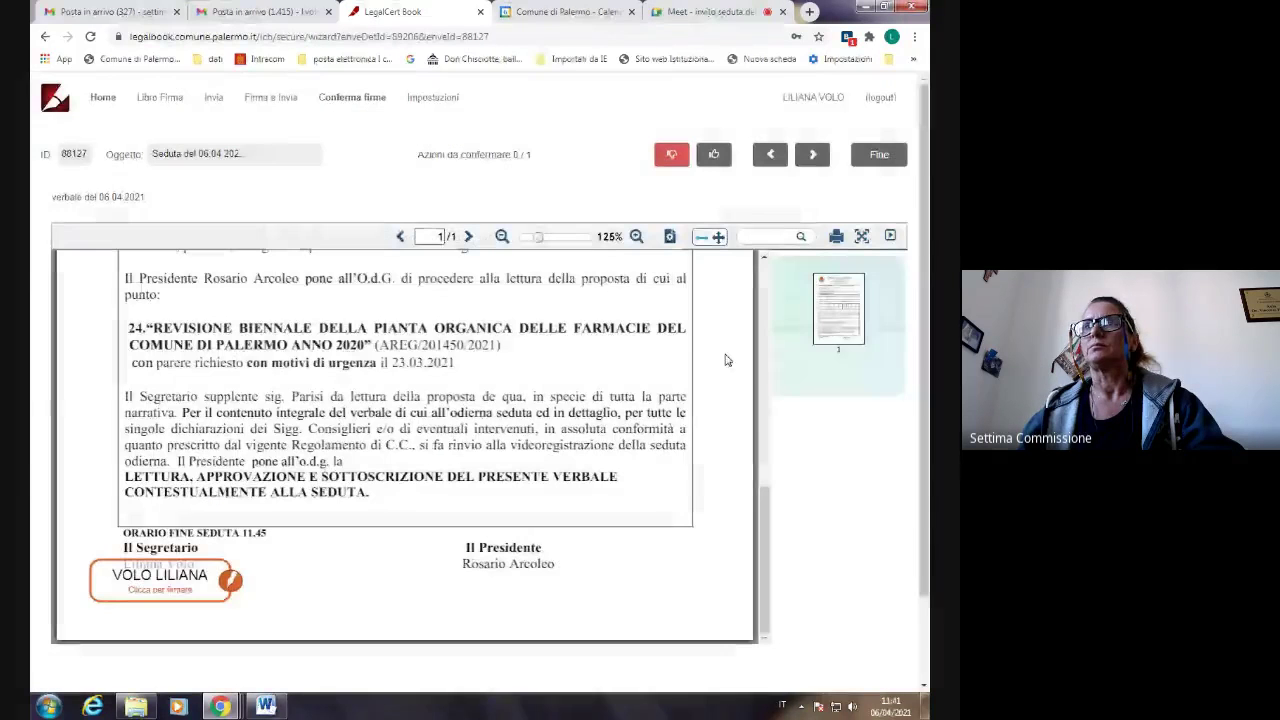
left_click(231, 582)
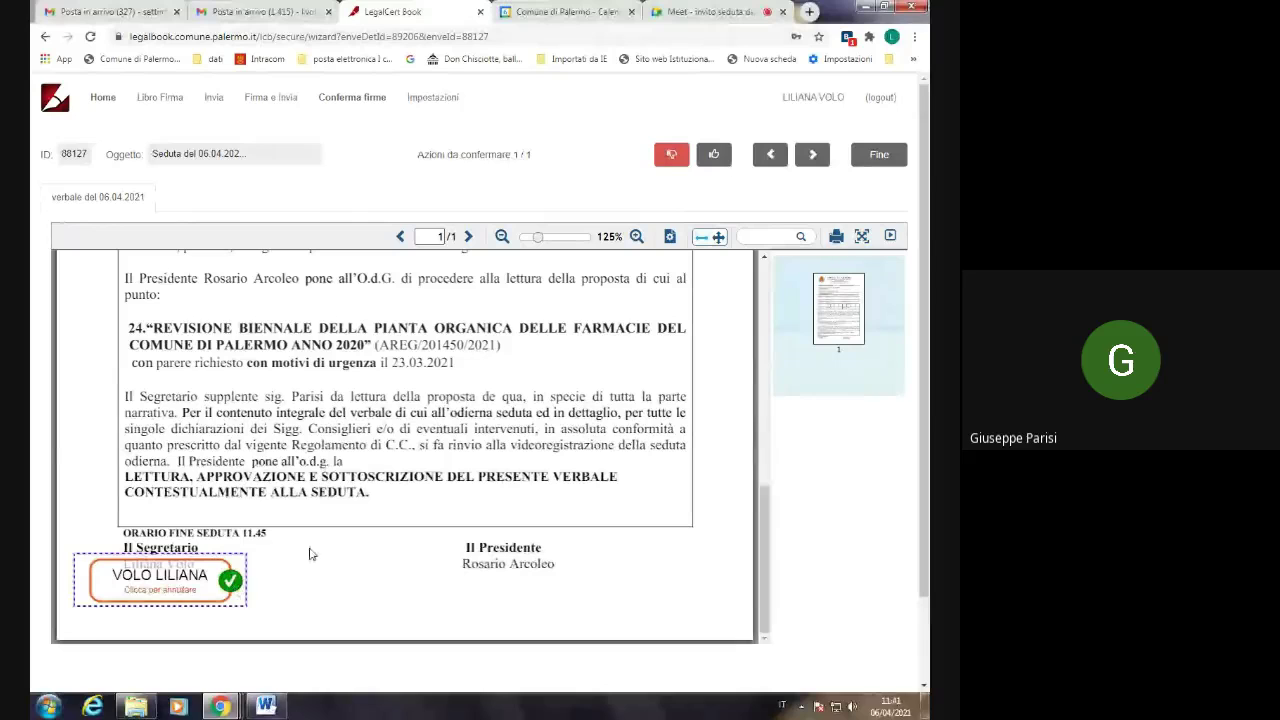
left_click(714, 157)
left_click(629, 277)
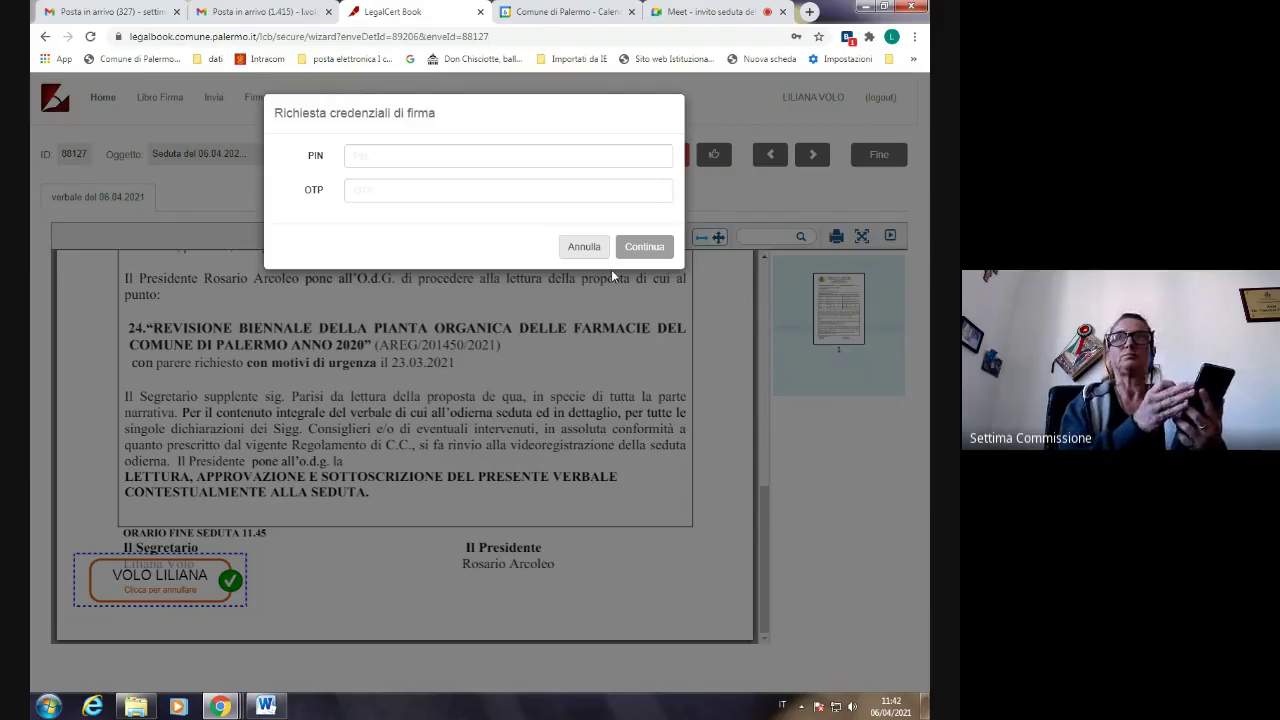
- Enter the signing PIN for the secretary's signature, then move to the OTP field
left_click(376, 164)
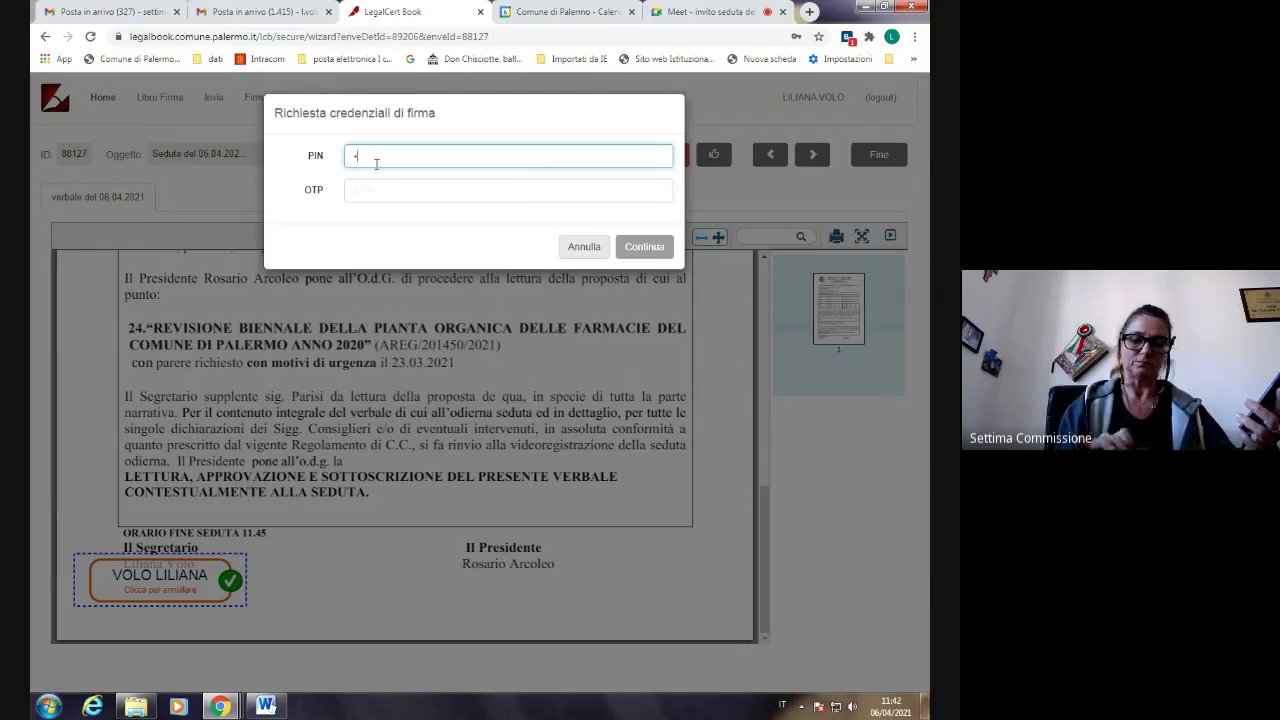
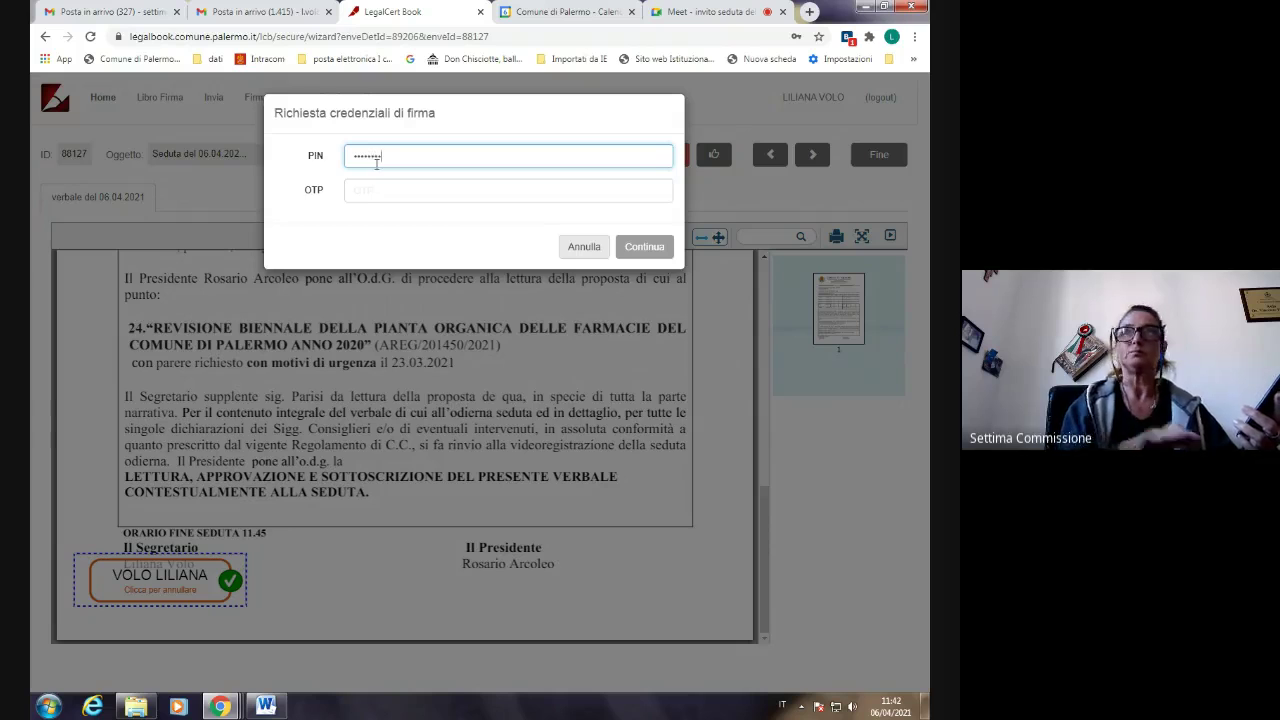
left_click(360, 190)
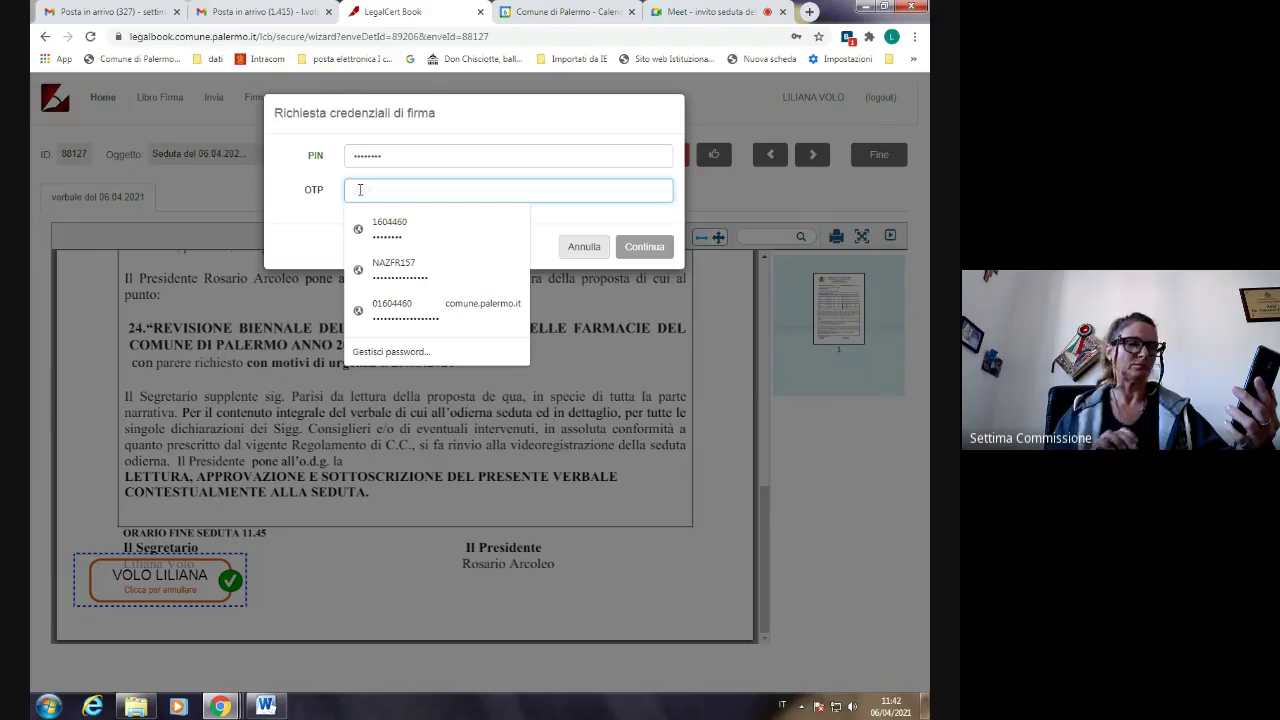
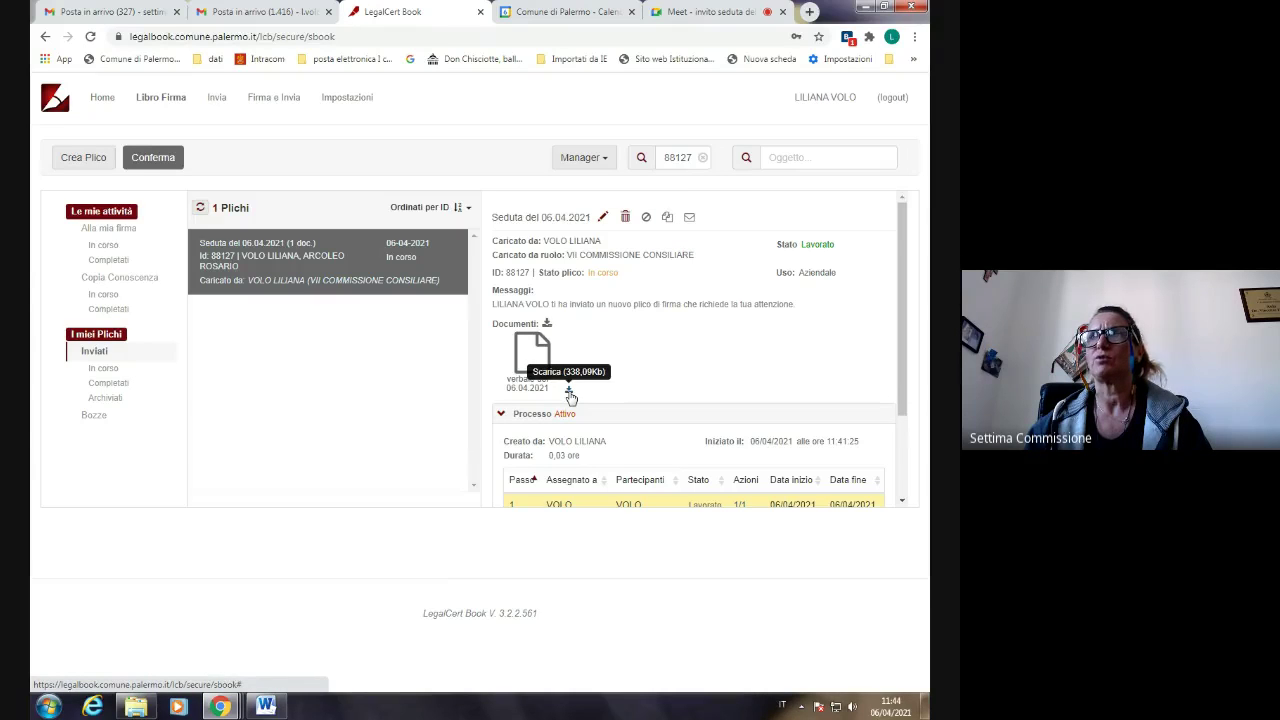
- Download the signed minutes PDF and dismiss the proxy login request
left_click(569, 393)
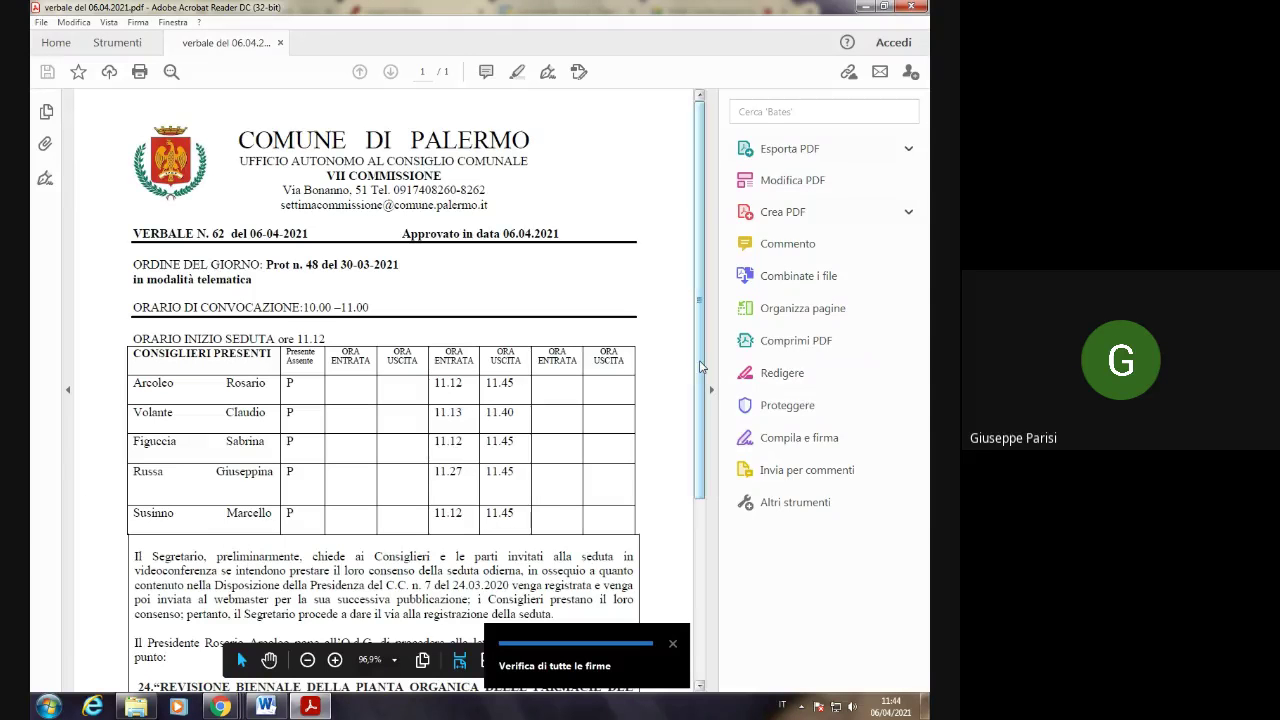
left_click_drag(701, 367, 700, 545)
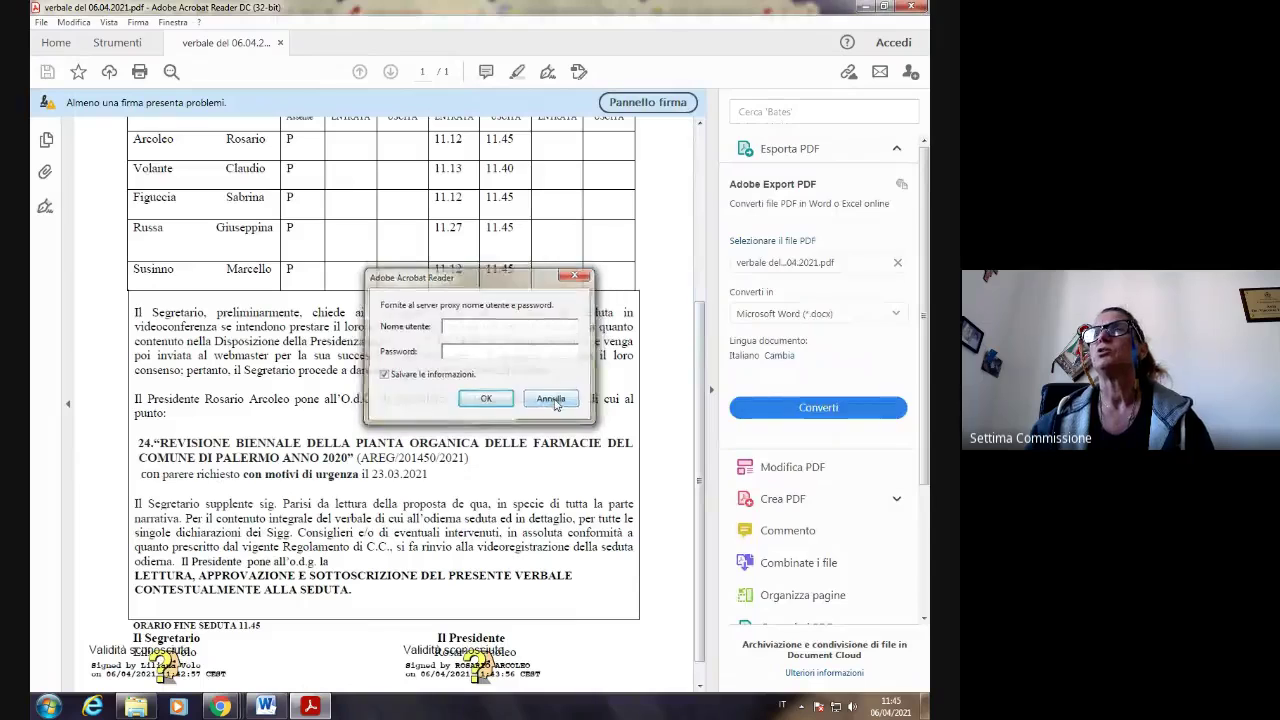
left_click(551, 399)
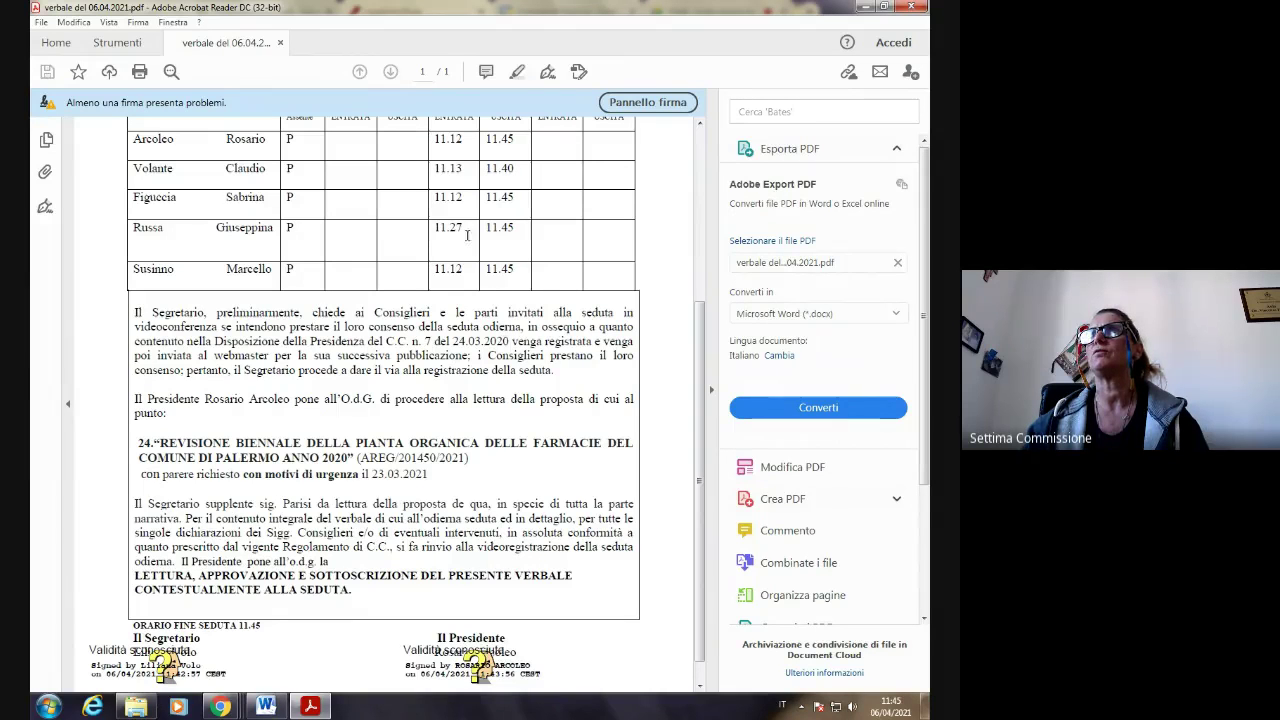
- Save the PDF into VERBALI DI APRILE 2021, replacing the existing copy, and close Reader
left_click(41, 22)
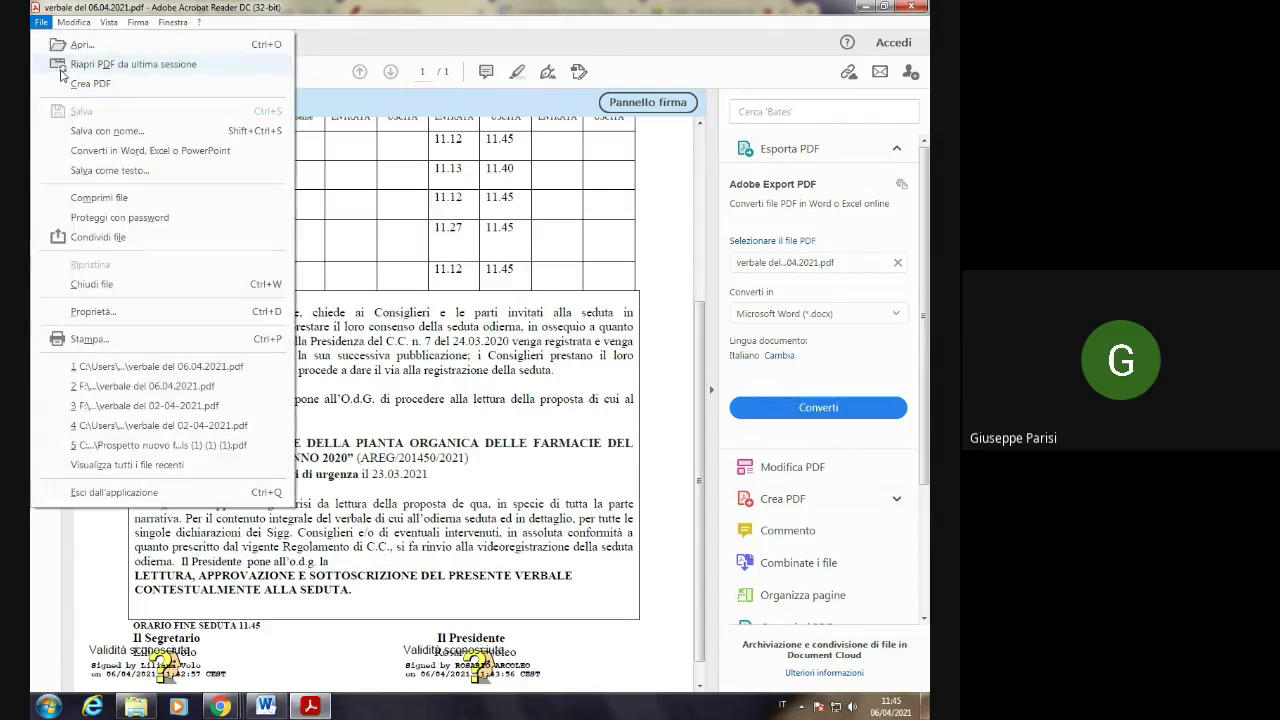
left_click(80, 134)
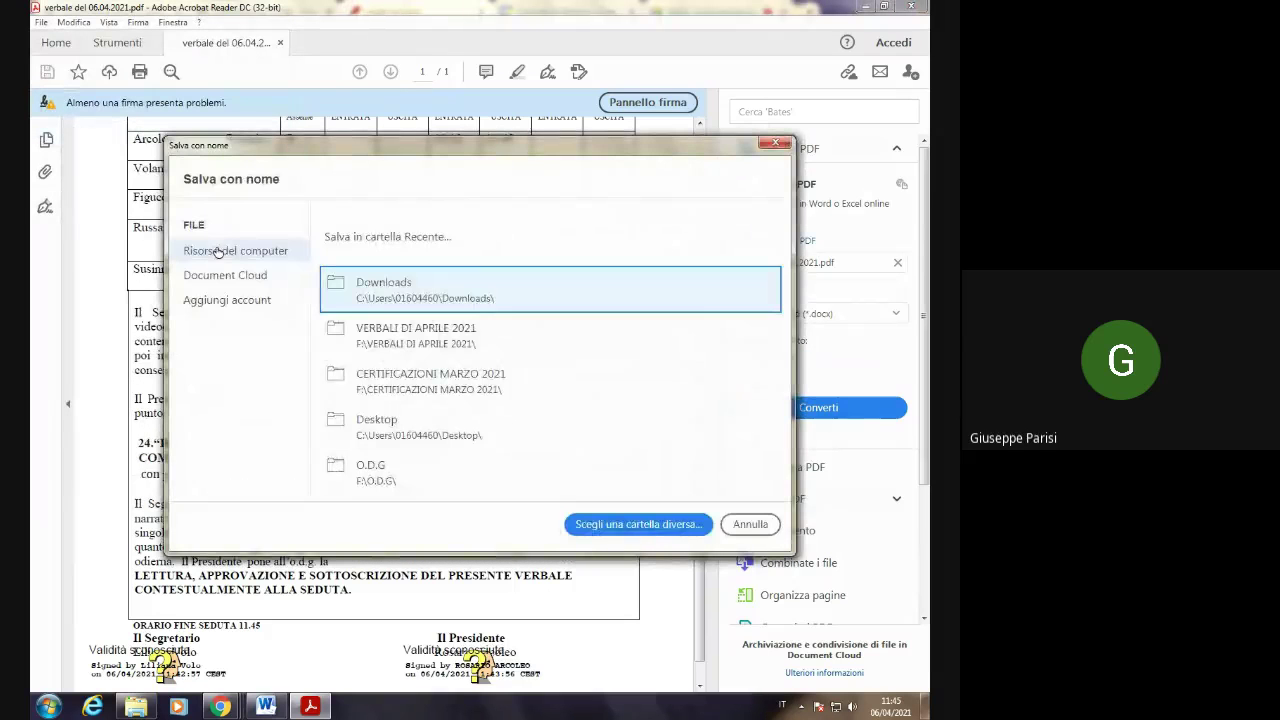
left_click(378, 336)
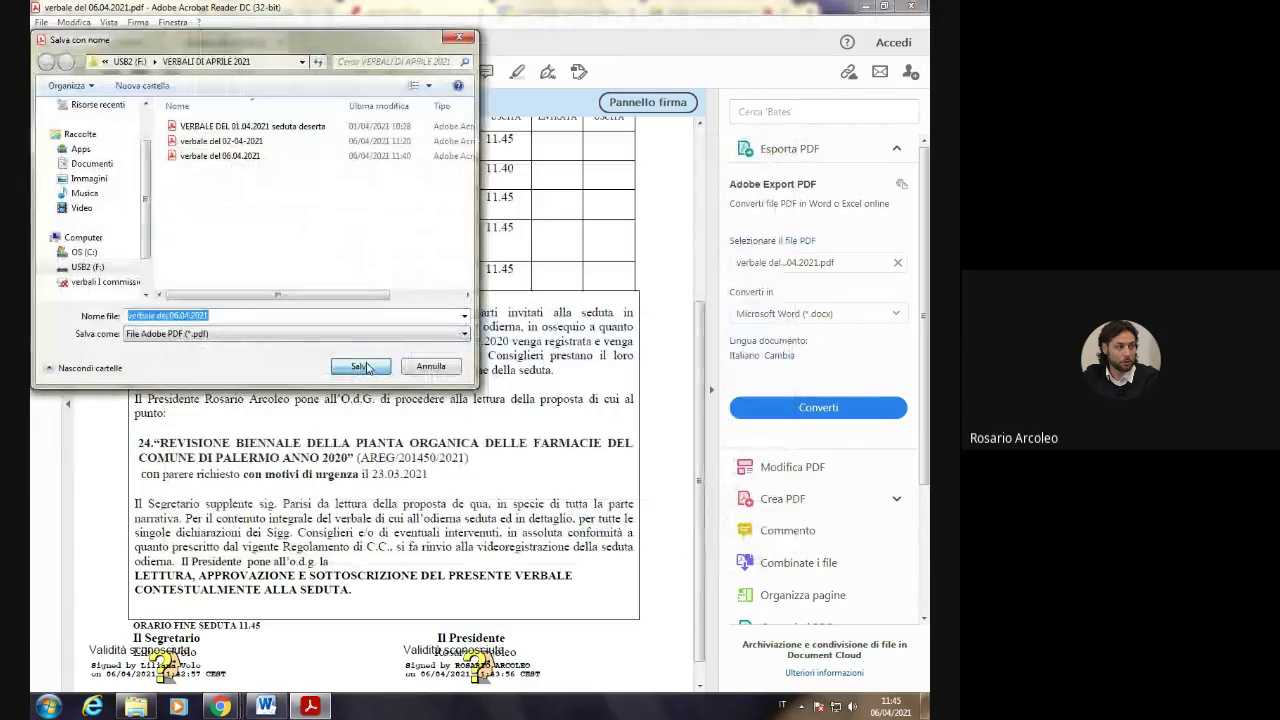
left_click(362, 367)
left_click(516, 354)
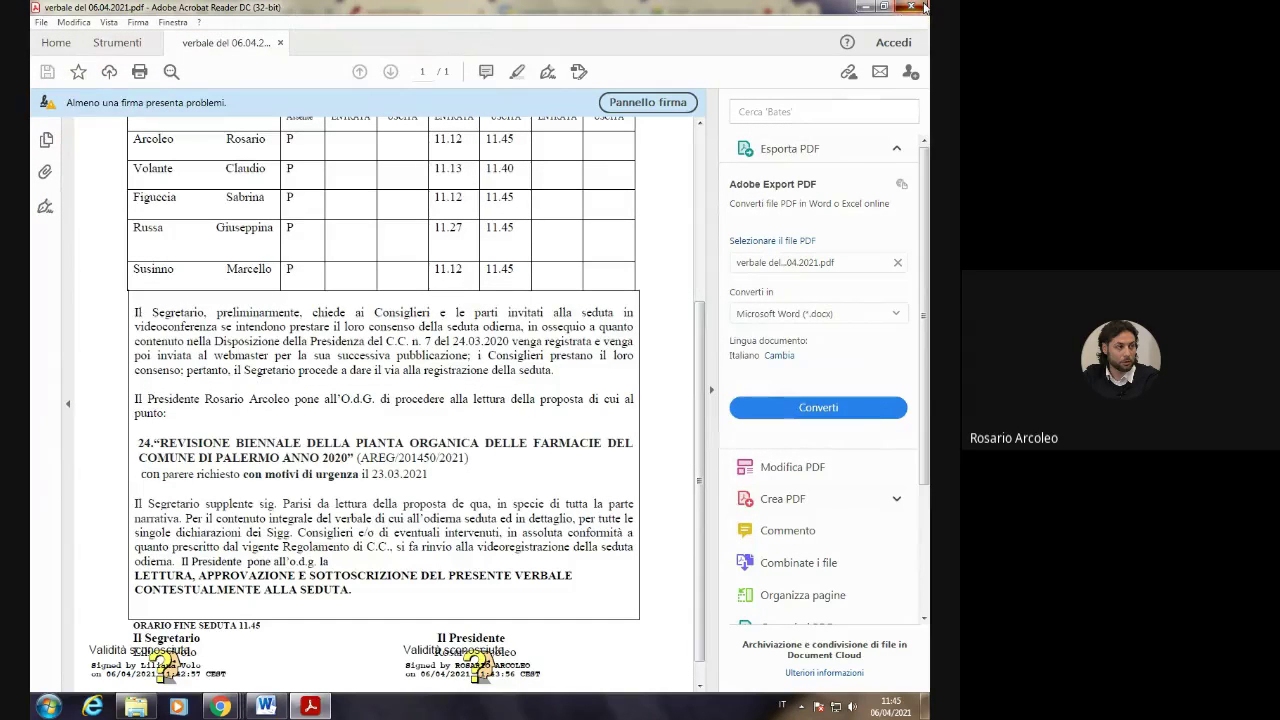
left_click(924, 7)
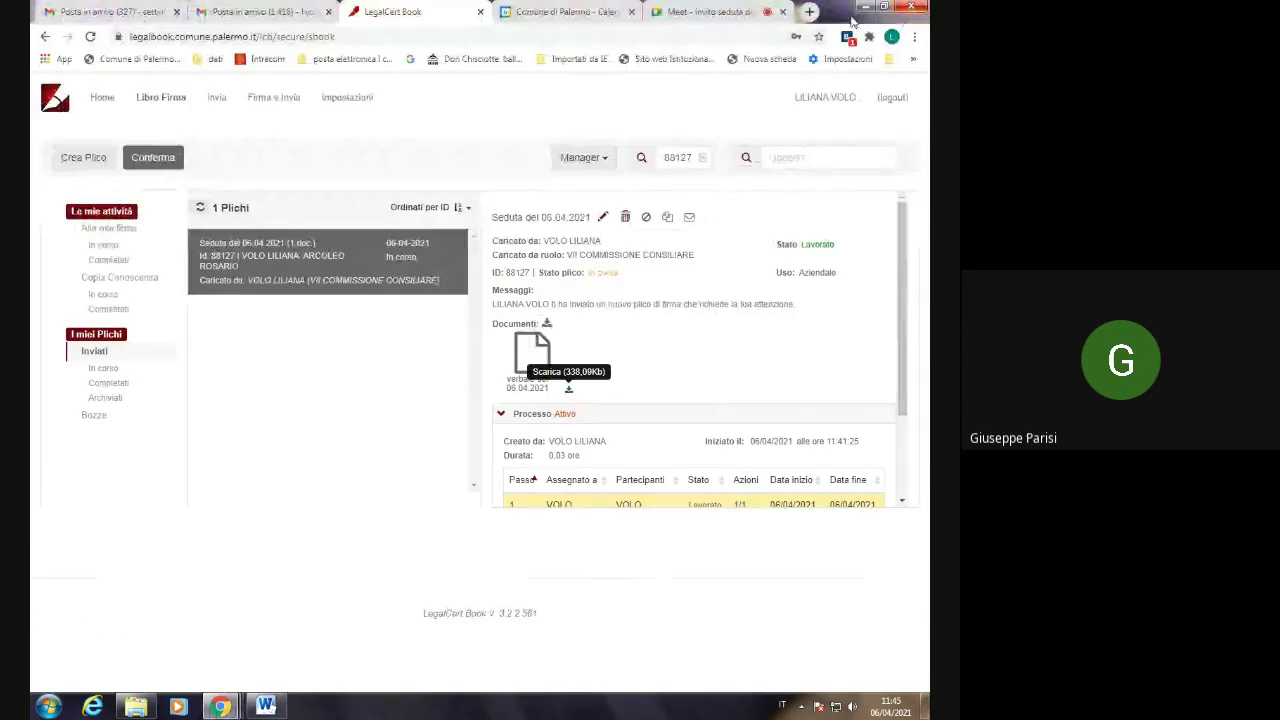
- End the desktop screen share in the Google Meet call via 'Interrompi presentazione'
left_click(673, 13)
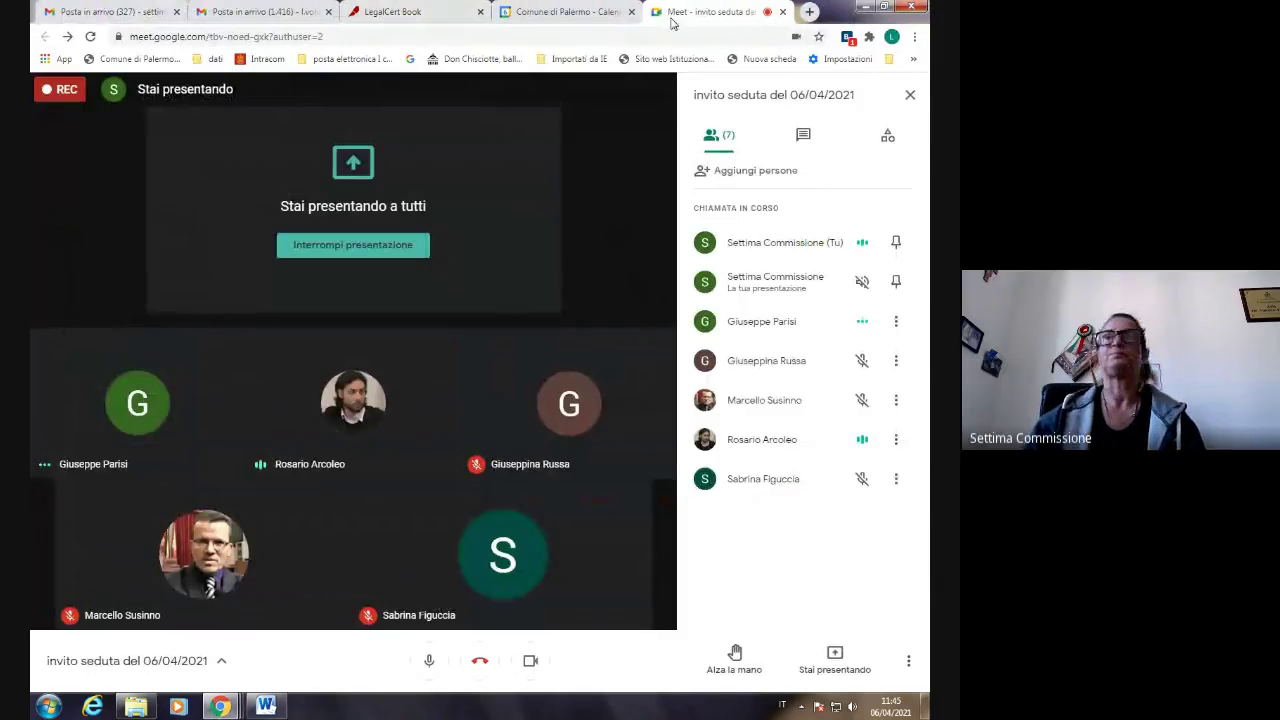
left_click(835, 665)
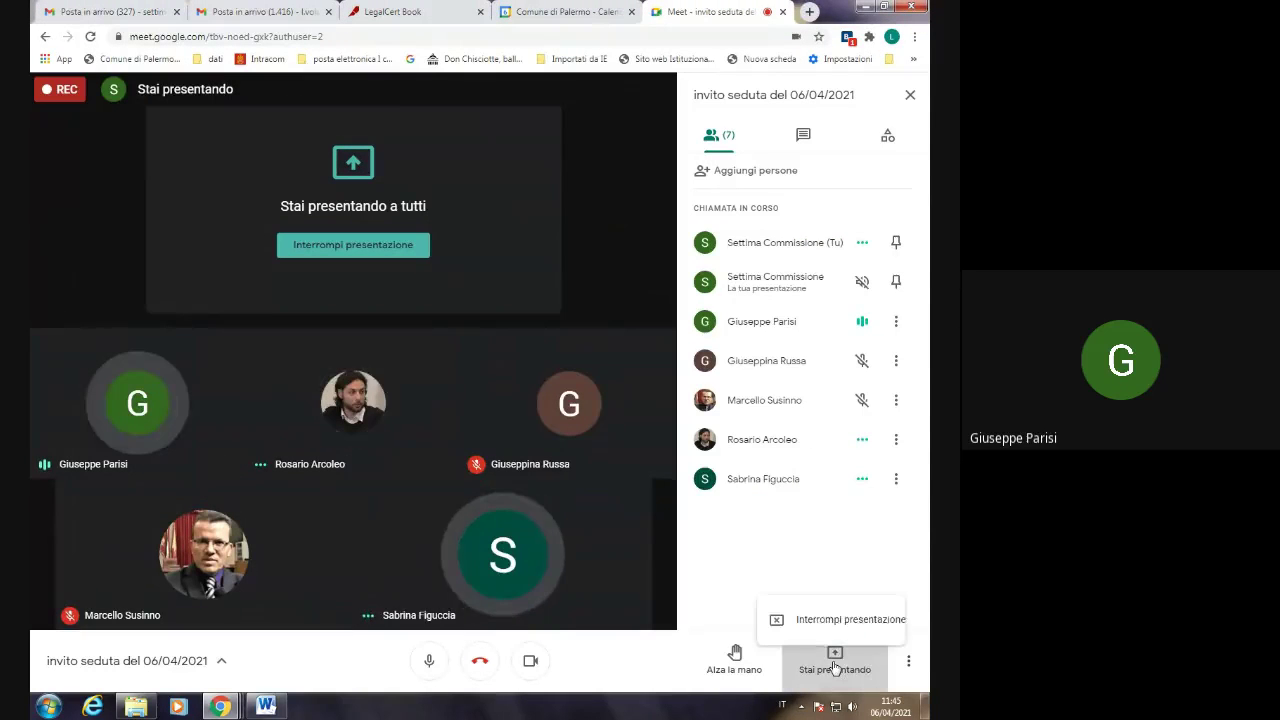
left_click(832, 594)
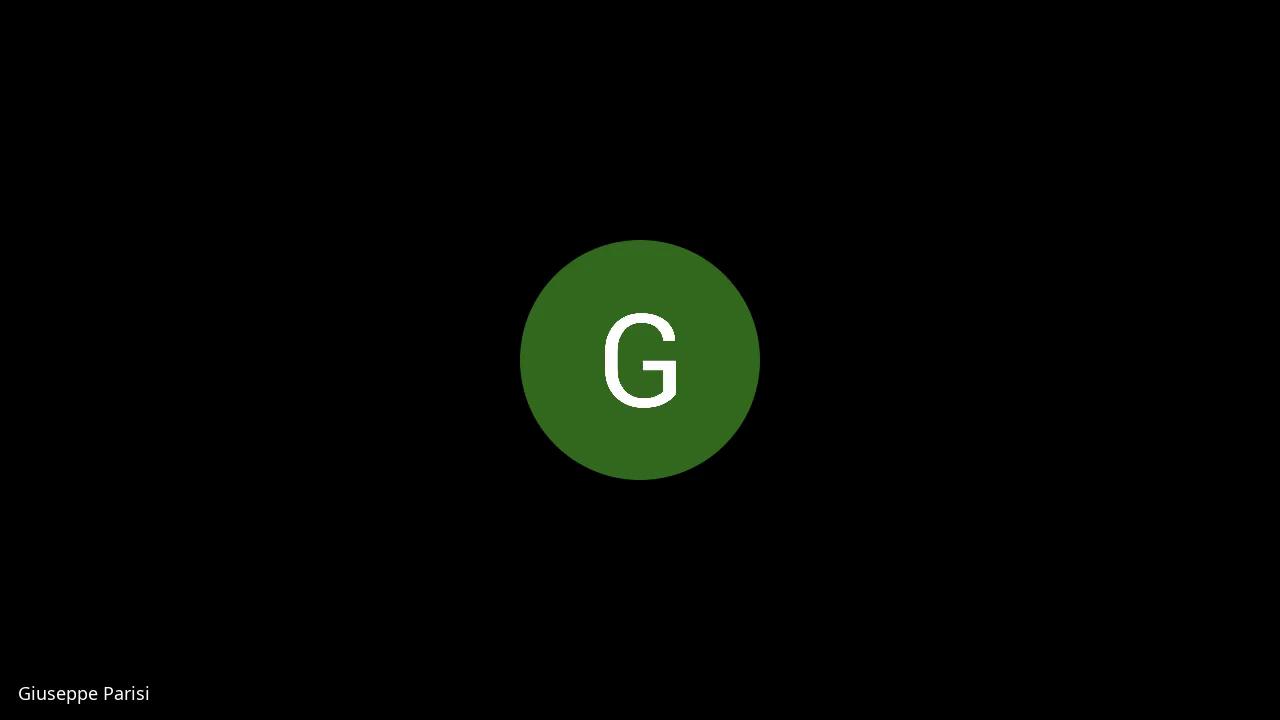